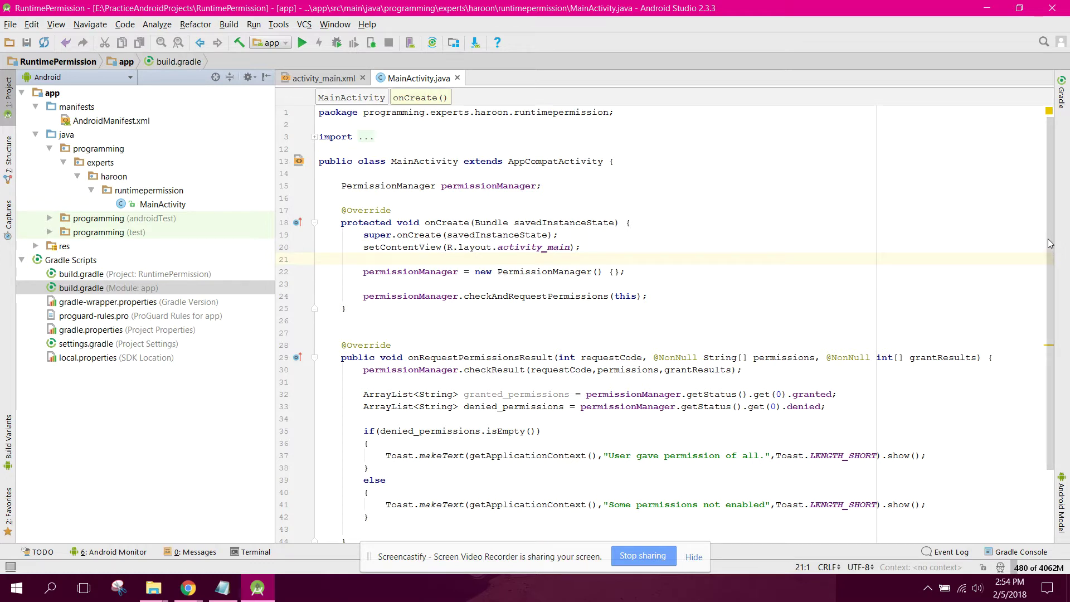
Switch from the Android Studio RuntimePermission code to Chrome's blank new tab
{"action": "left_click_drag", "start_coordinate": [1050, 234], "coordinate": [1051, 250]}
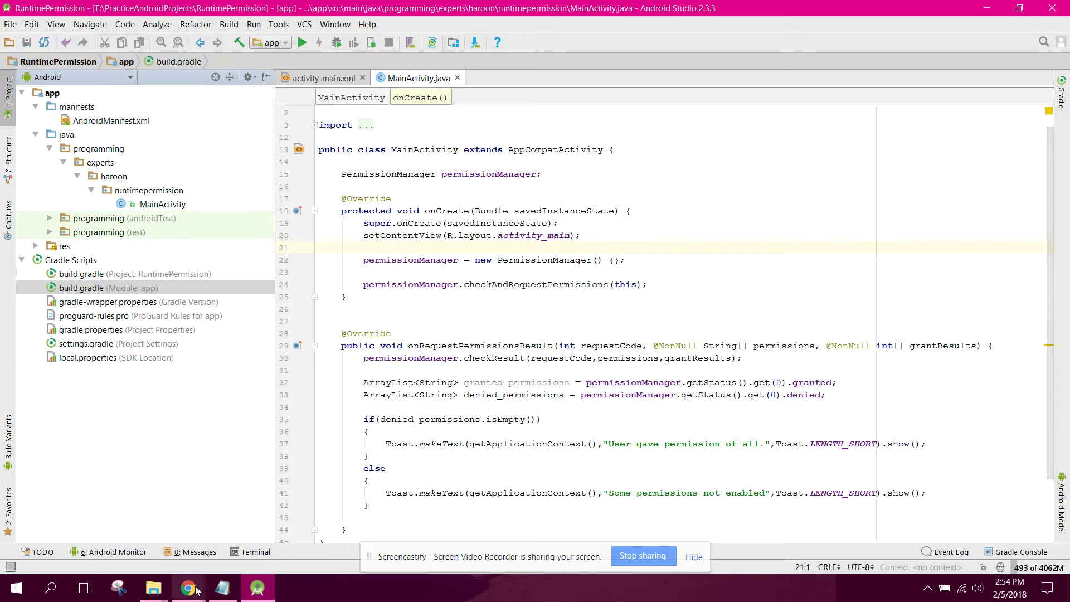
Load the norio.be Android Feature Graphic Generator page in the new Chrome tab
{"action": "mouse_move", "coordinate": [195, 586]}
{"action": "left_click", "coordinate": [178, 568]}
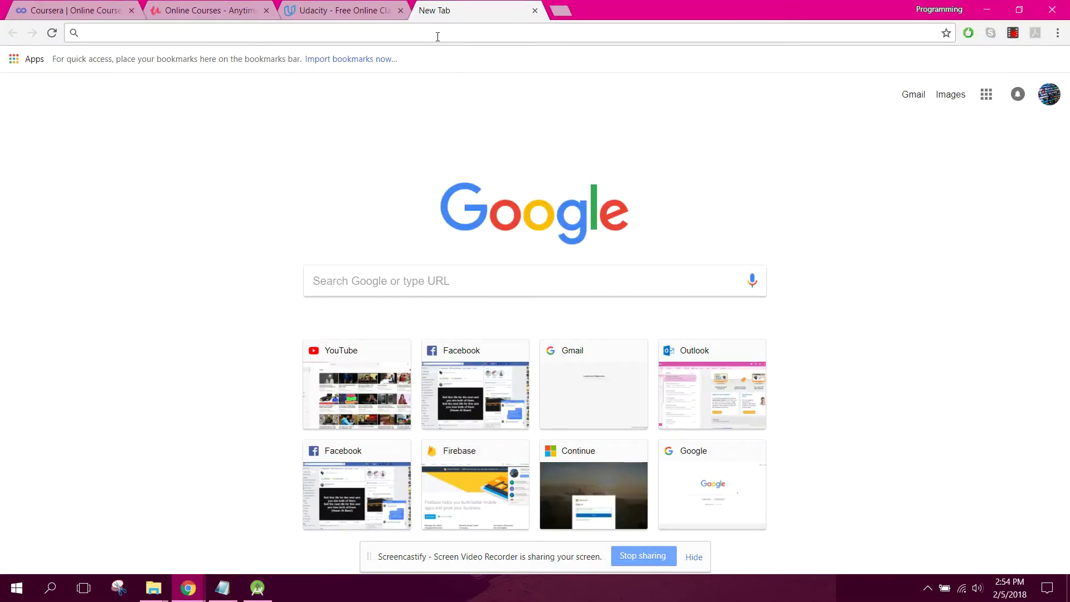
{"action": "type", "text": "no"}
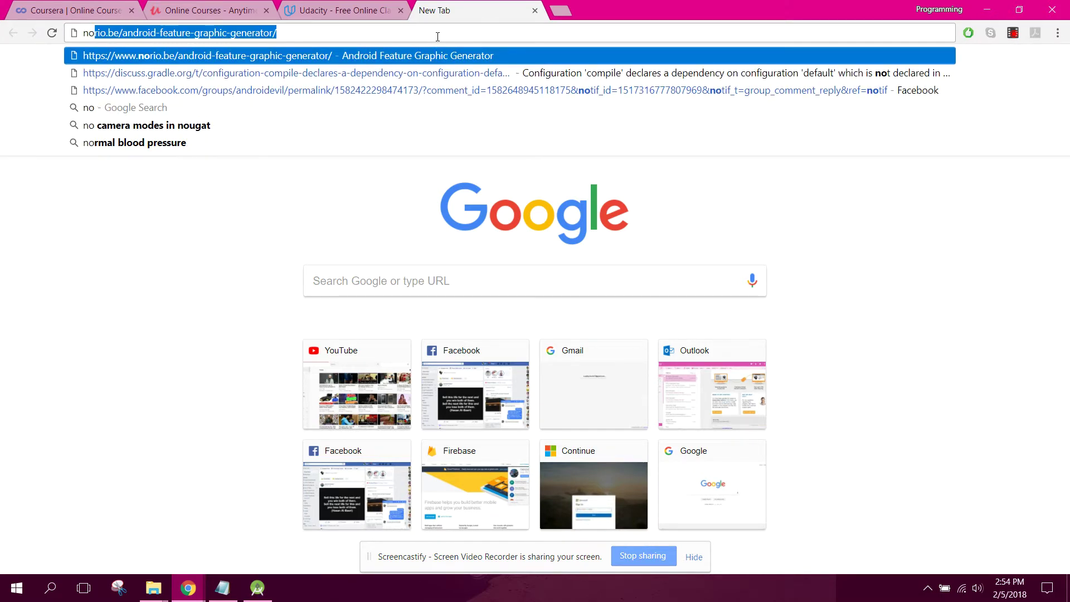
{"action": "key", "text": "Return"}
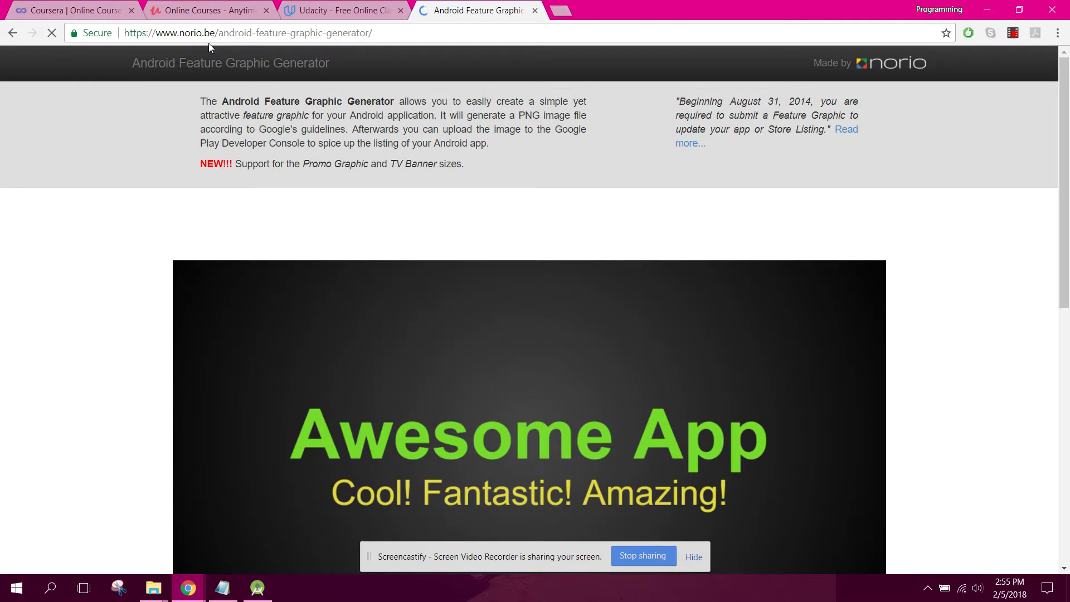
{"action": "left_click", "coordinate": [196, 31]}
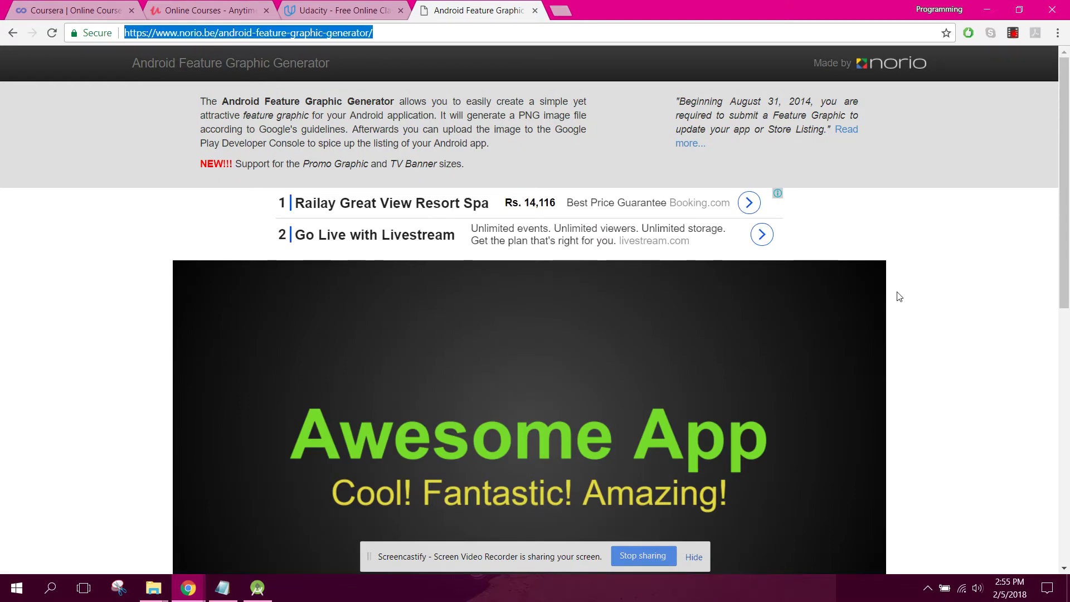
Unpause AdBlock on the page and scroll through the generator's Awesome App settings
{"action": "left_click", "coordinate": [962, 37]}
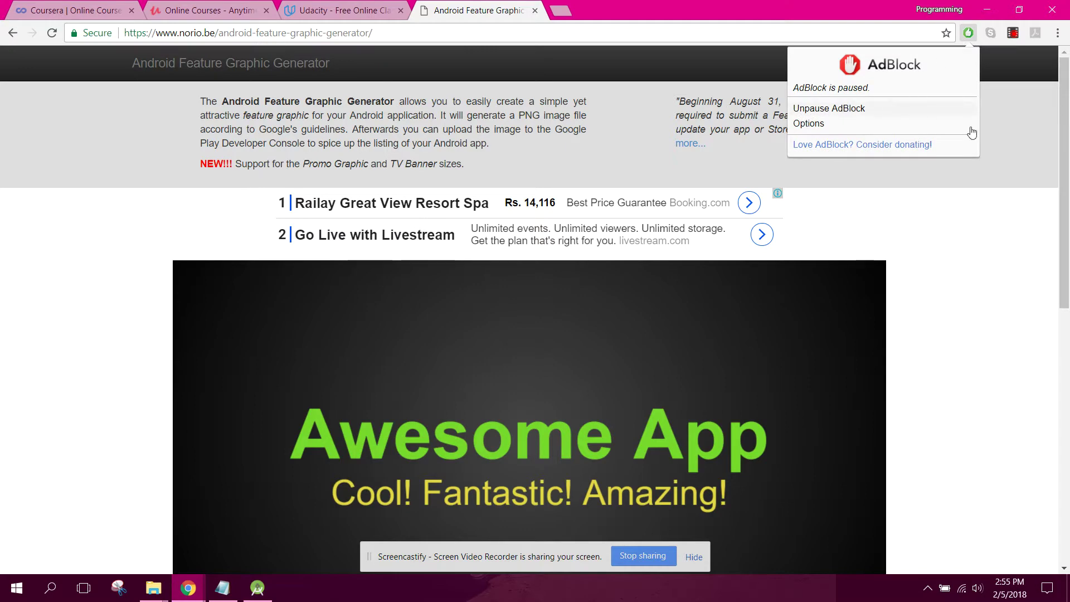
{"action": "left_click", "coordinate": [829, 108]}
{"action": "scroll", "coordinate": [1069, 219], "scroll_direction": "down", "scroll_amount": 3}
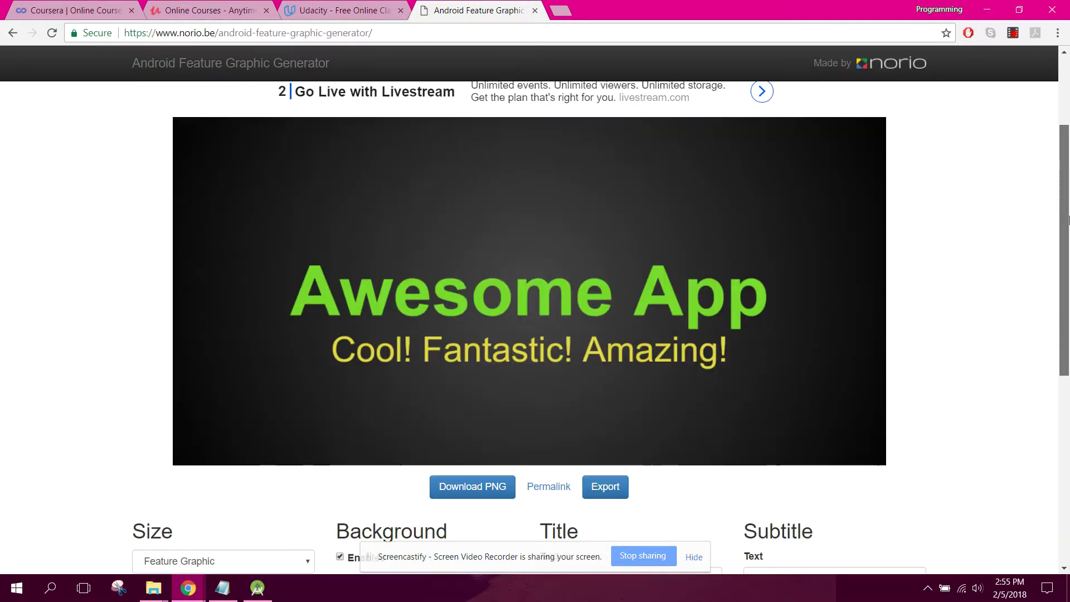
{"action": "scroll", "coordinate": [1069, 219], "scroll_direction": "down", "scroll_amount": 7}
{"action": "scroll", "coordinate": [1068, 243], "scroll_direction": "up", "scroll_amount": 6}
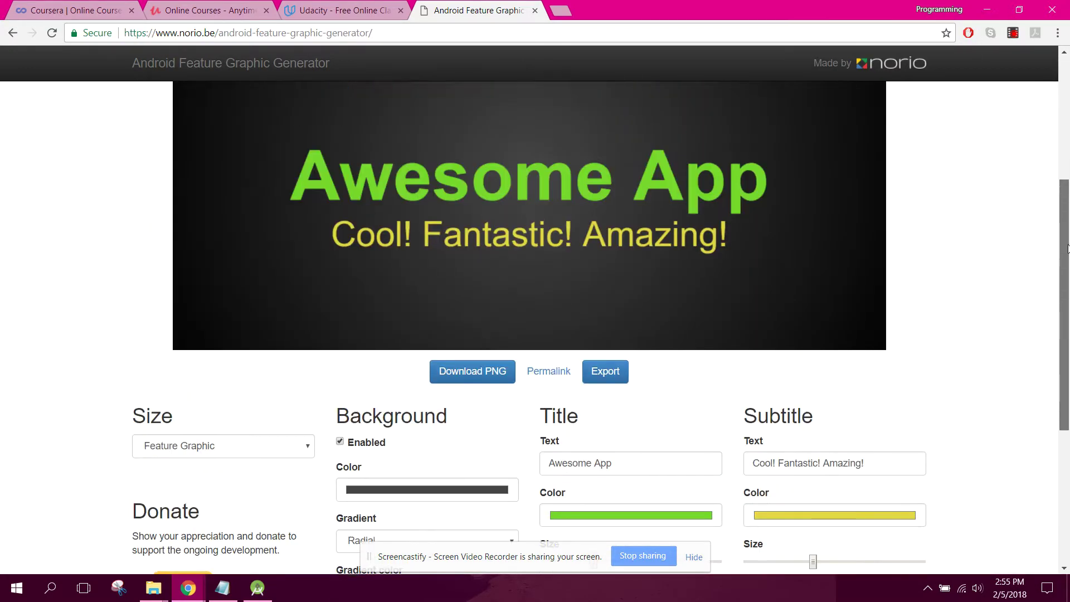
{"action": "scroll", "coordinate": [1067, 242], "scroll_direction": "down", "scroll_amount": 2}
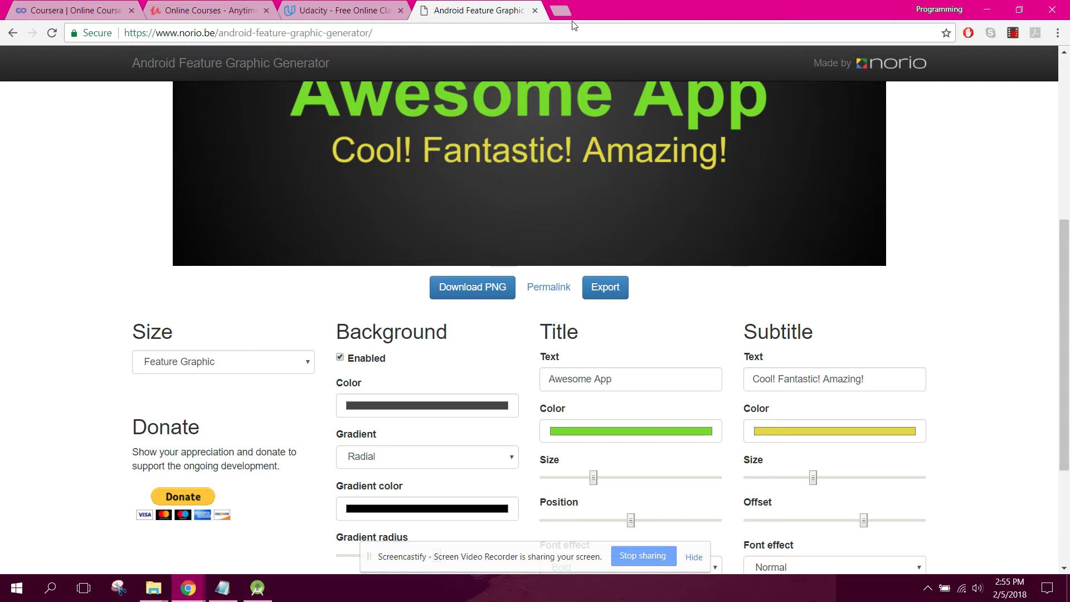
{"action": "scroll", "coordinate": [1059, 184], "scroll_direction": "up", "scroll_amount": 6}
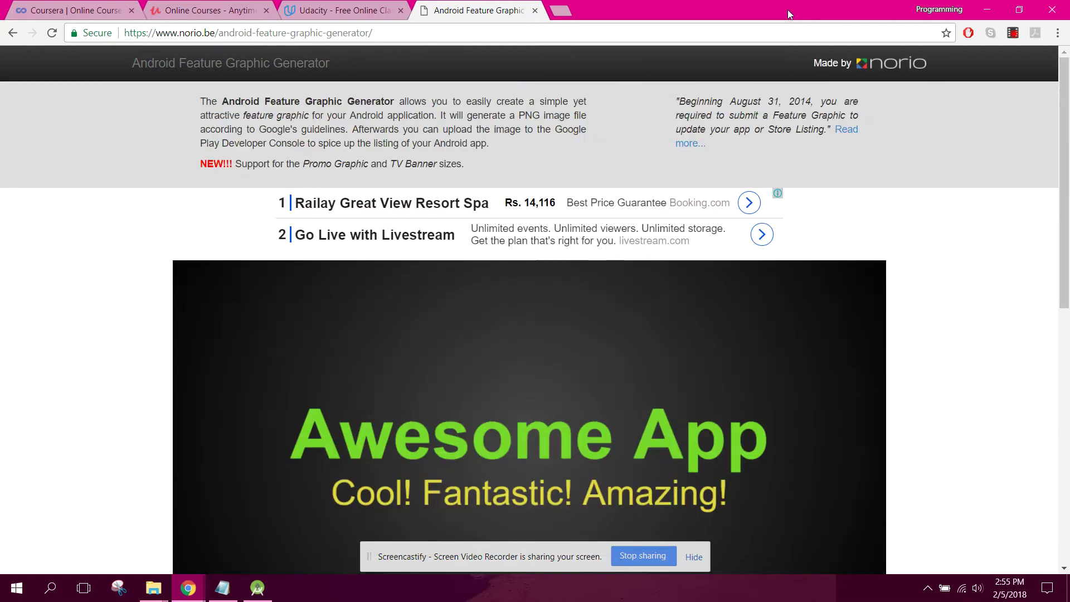
{"action": "scroll", "coordinate": [1063, 184], "scroll_direction": "down", "scroll_amount": 5}
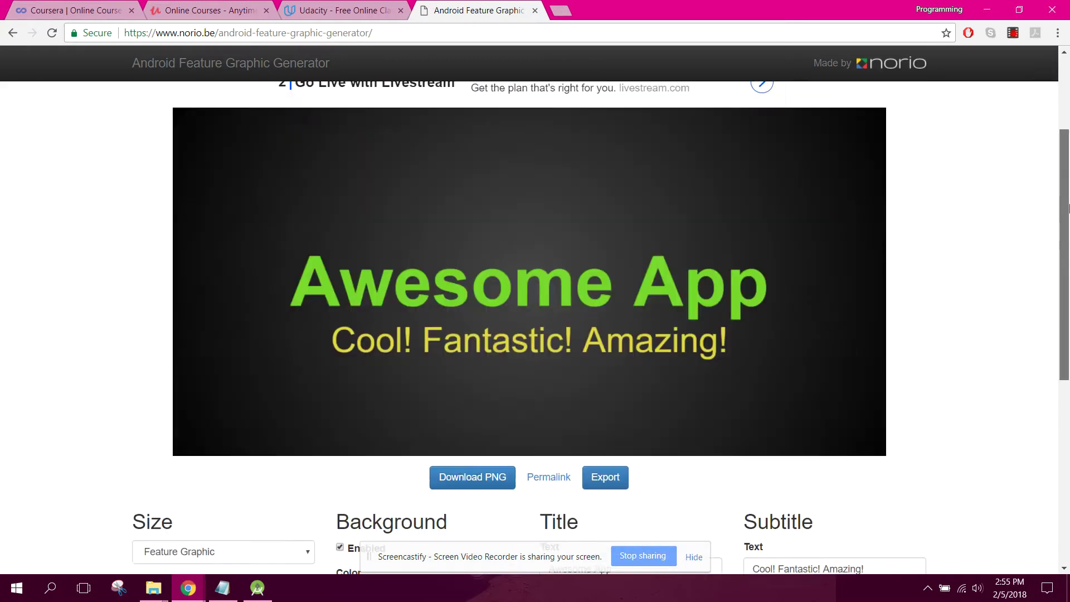
{"action": "scroll", "coordinate": [1050, 197], "scroll_direction": "down", "scroll_amount": 1}
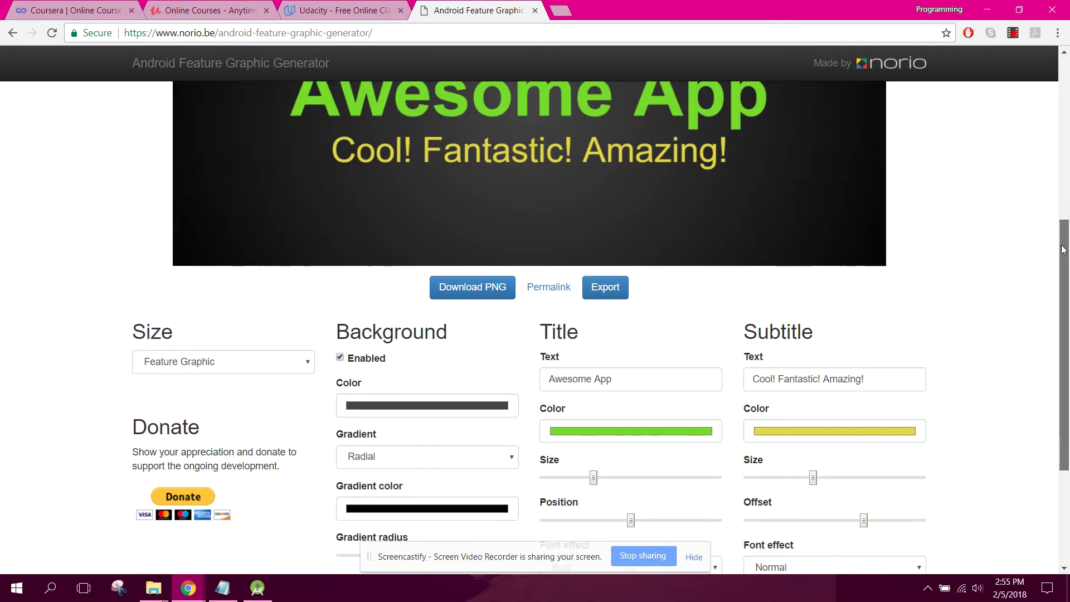
{"action": "scroll", "coordinate": [1051, 197], "scroll_direction": "up", "scroll_amount": 2}
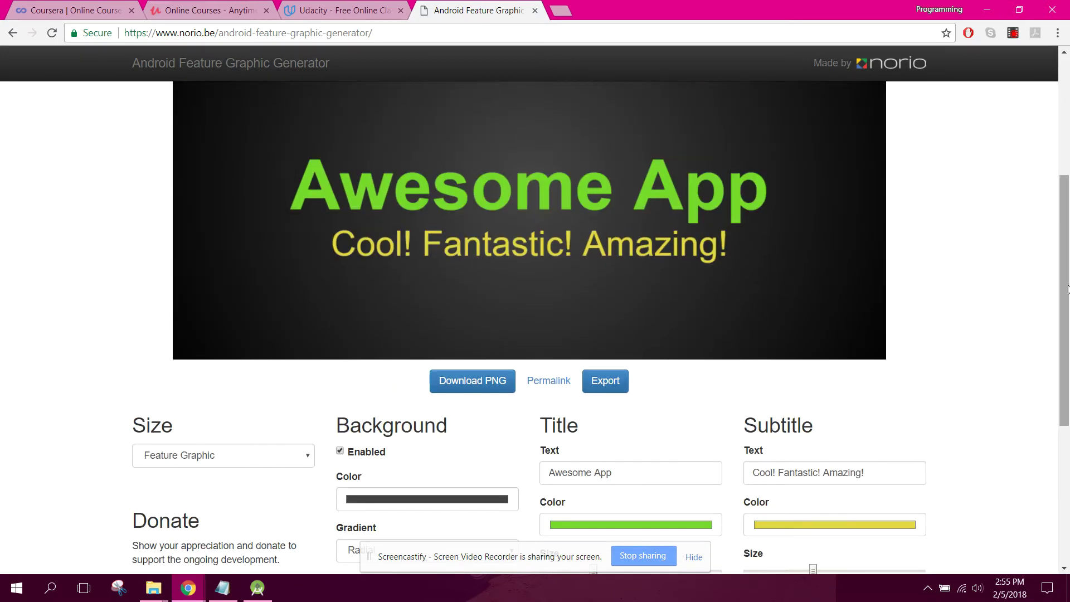
{"action": "scroll", "coordinate": [1059, 279], "scroll_direction": "up", "scroll_amount": 1}
{"action": "scroll", "coordinate": [1069, 241], "scroll_direction": "down", "scroll_amount": 1}
{"action": "scroll", "coordinate": [1068, 241], "scroll_direction": "down", "scroll_amount": 2}
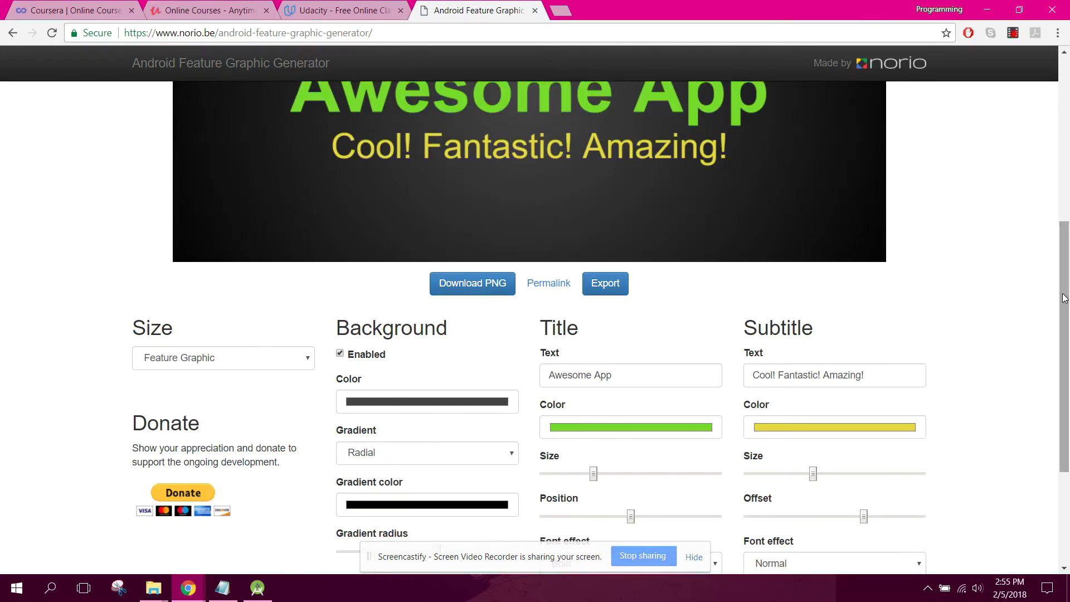
{"action": "scroll", "coordinate": [1062, 297], "scroll_direction": "down", "scroll_amount": 2}
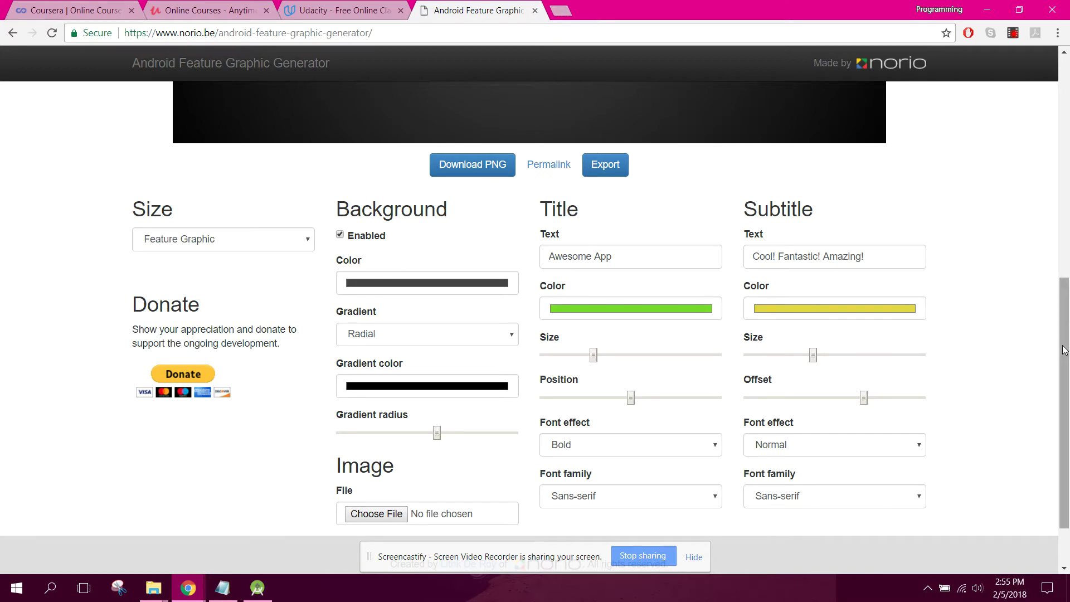
{"action": "left_click_drag", "start_coordinate": [1064, 342], "coordinate": [1064, 162]}
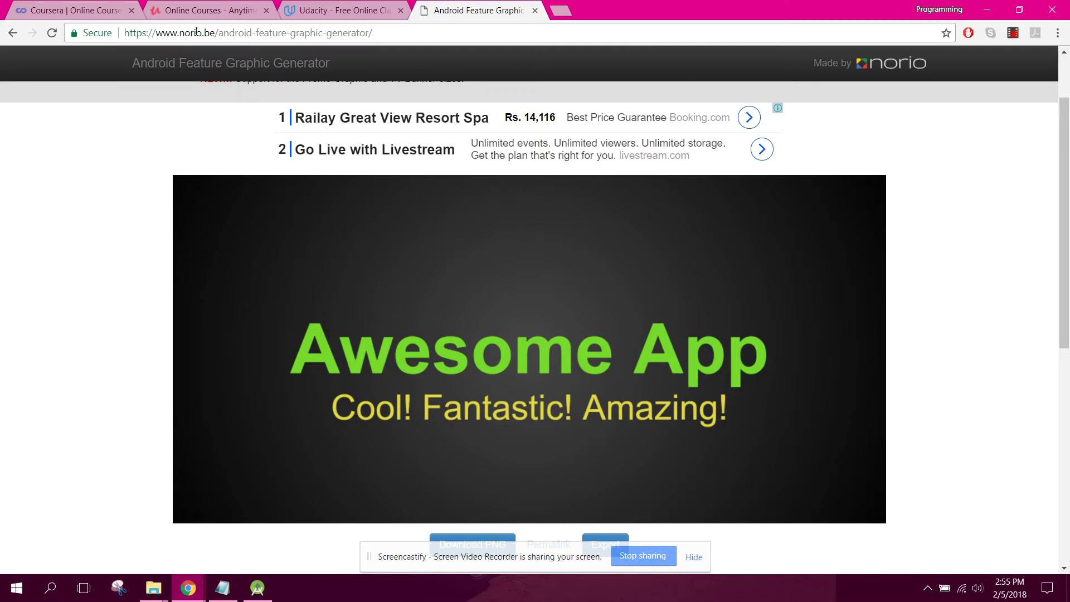
{"action": "scroll", "coordinate": [462, 339], "scroll_direction": "down", "scroll_amount": 5}
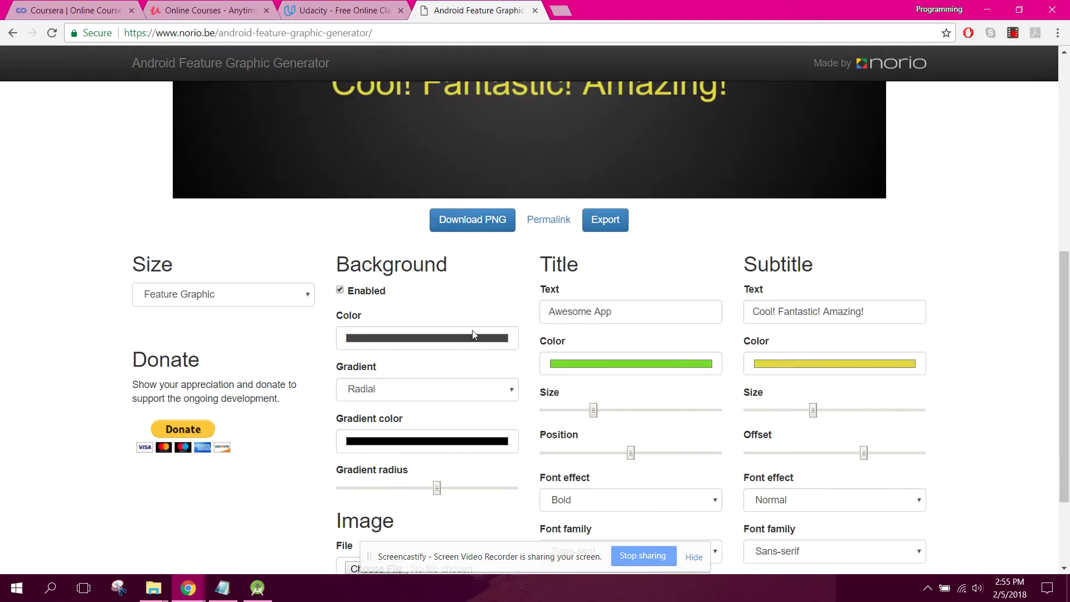
Change the graphic's background colour to green
{"action": "scroll", "coordinate": [430, 315], "scroll_direction": "up", "scroll_amount": 2}
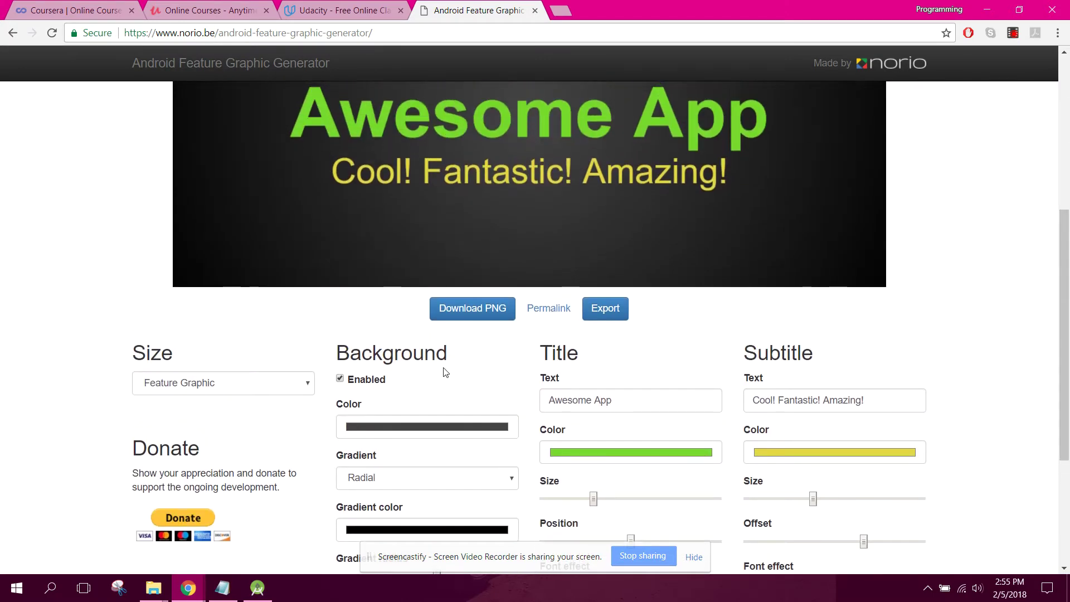
{"action": "left_click", "coordinate": [386, 430]}
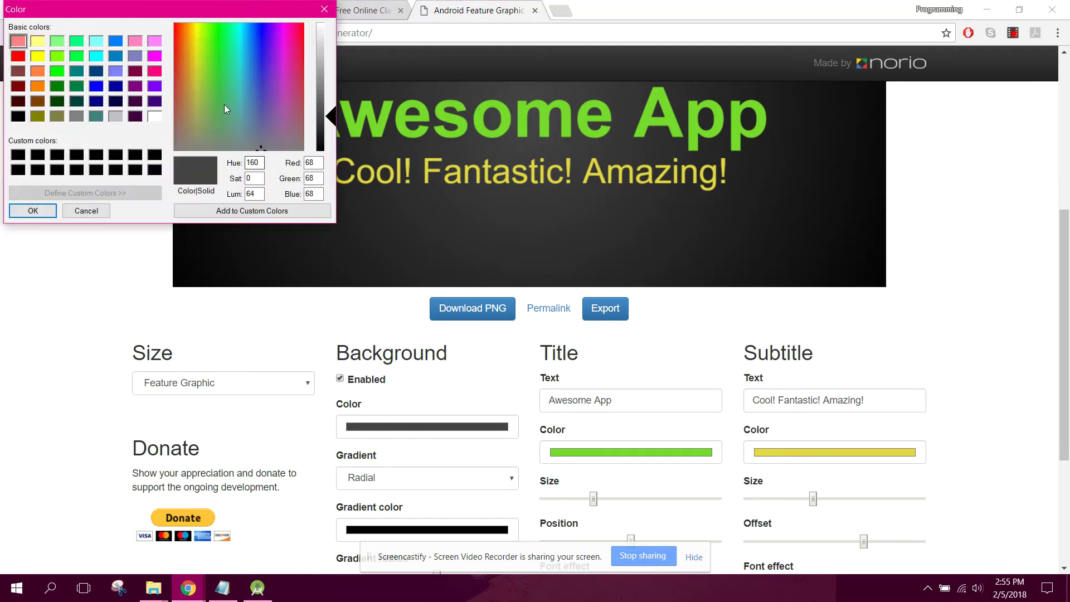
{"action": "left_click", "coordinate": [229, 48]}
{"action": "left_click", "coordinate": [33, 210]}
Replace the Awesome App title with Facebook Clone
{"action": "scroll", "coordinate": [754, 281], "scroll_direction": "up", "scroll_amount": 2}
{"action": "scroll", "coordinate": [518, 318], "scroll_direction": "down", "scroll_amount": 4}
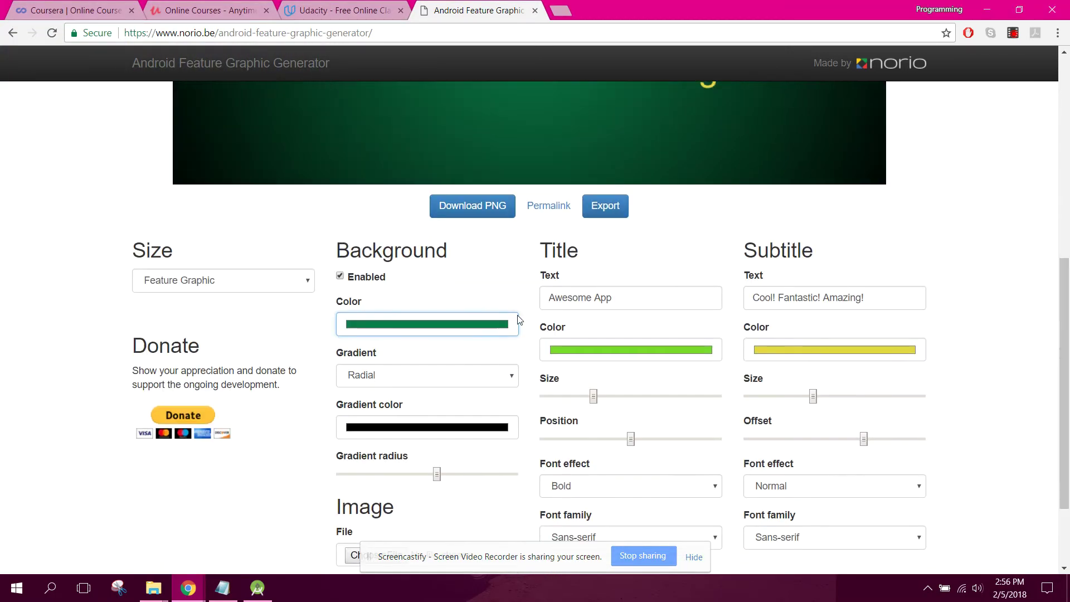
{"action": "triple_click", "coordinate": [627, 296]}
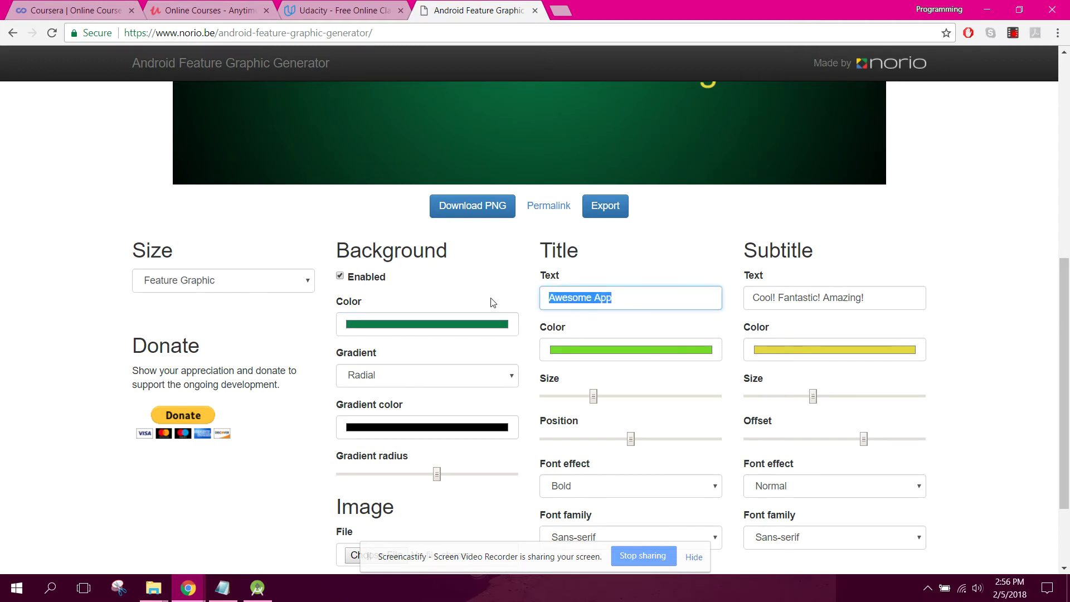
{"action": "type", "text": "Facebook Clone"}
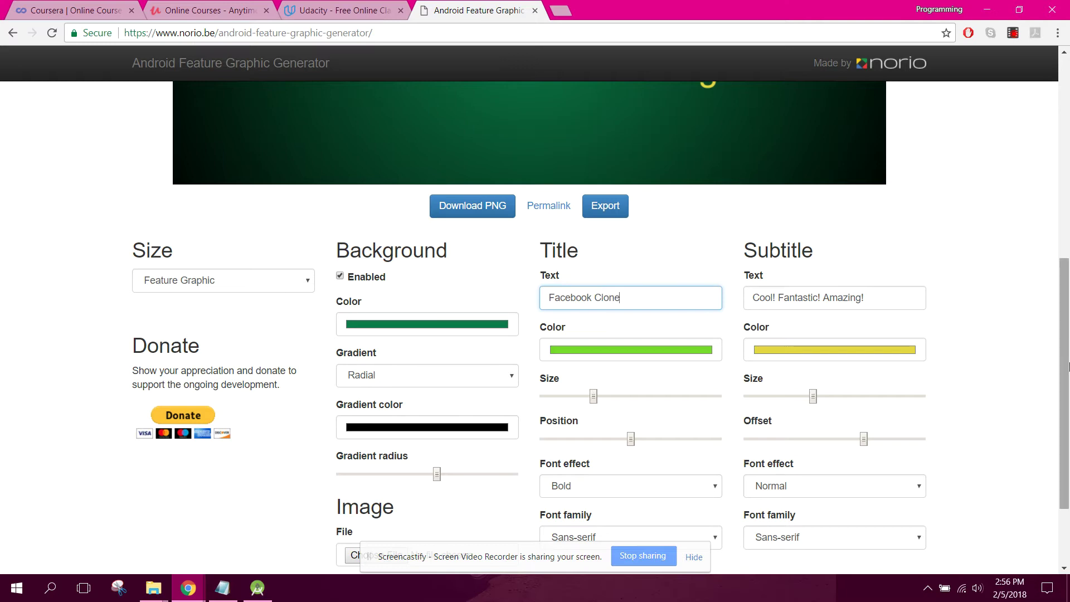
Rewrite the subtitle text as 'Communicate with your friends'
{"action": "mouse_move", "coordinate": [1061, 368]}
{"action": "left_mouse_down"}
{"action": "mouse_move", "coordinate": [1061, 212]}
{"action": "mouse_move", "coordinate": [1061, 361]}
{"action": "left_mouse_up"}
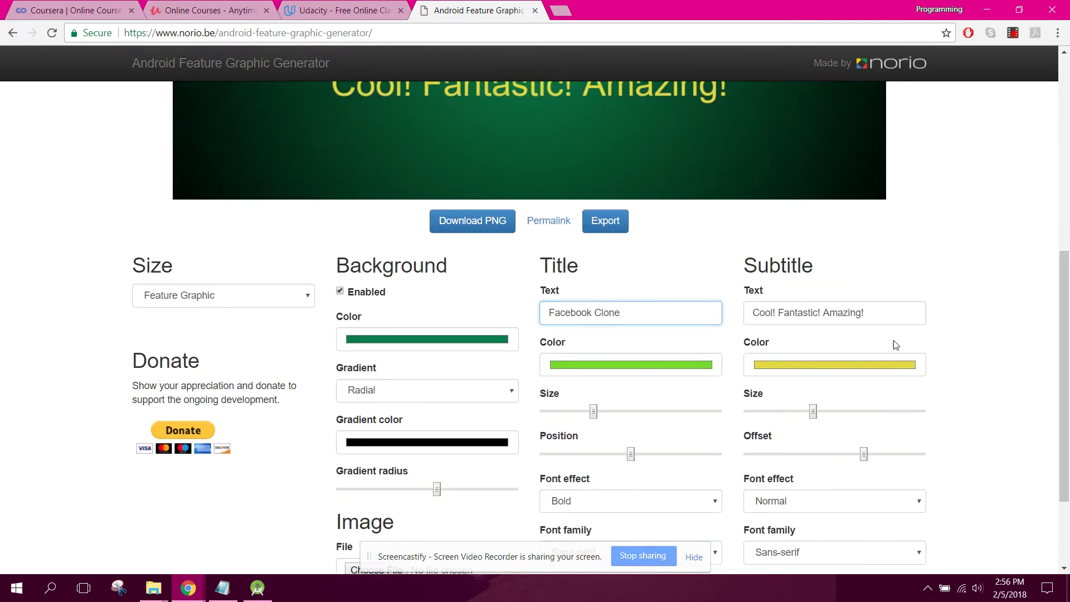
{"action": "left_click_drag", "start_coordinate": [867, 313], "coordinate": [749, 315]}
{"action": "key", "text": "BackSpace"}
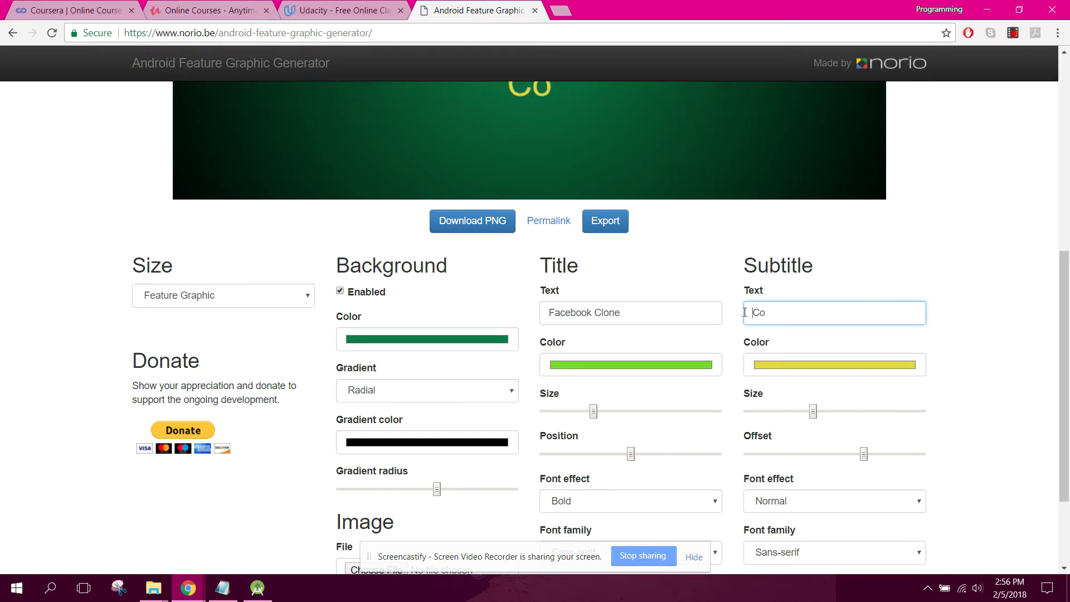
{"action": "key", "text": "BackSpace"}
{"action": "key", "text": "BackSpace"}
{"action": "type", "text": "Com"}
{"action": "key", "text": "BackSpace"}
{"action": "key", "text": "BackSpace"}
{"action": "type", "text": "ommunicat"}
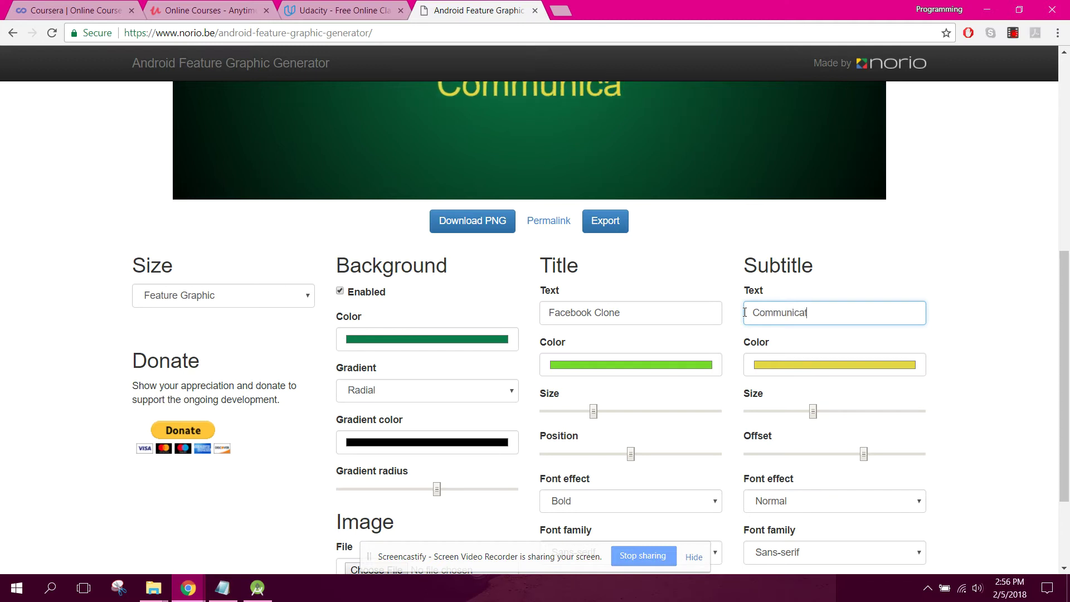
{"action": "type", "text": "e with ev"}
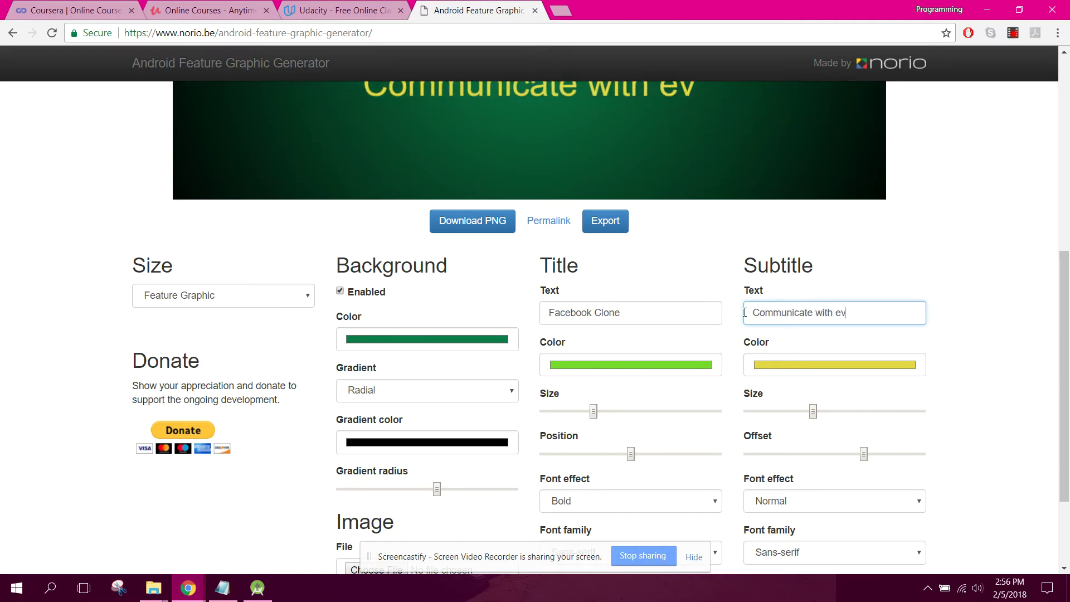
{"action": "key", "text": "BackSpace"}
{"action": "key", "text": "BackSpace"}
{"action": "type", "text": "your friends"}
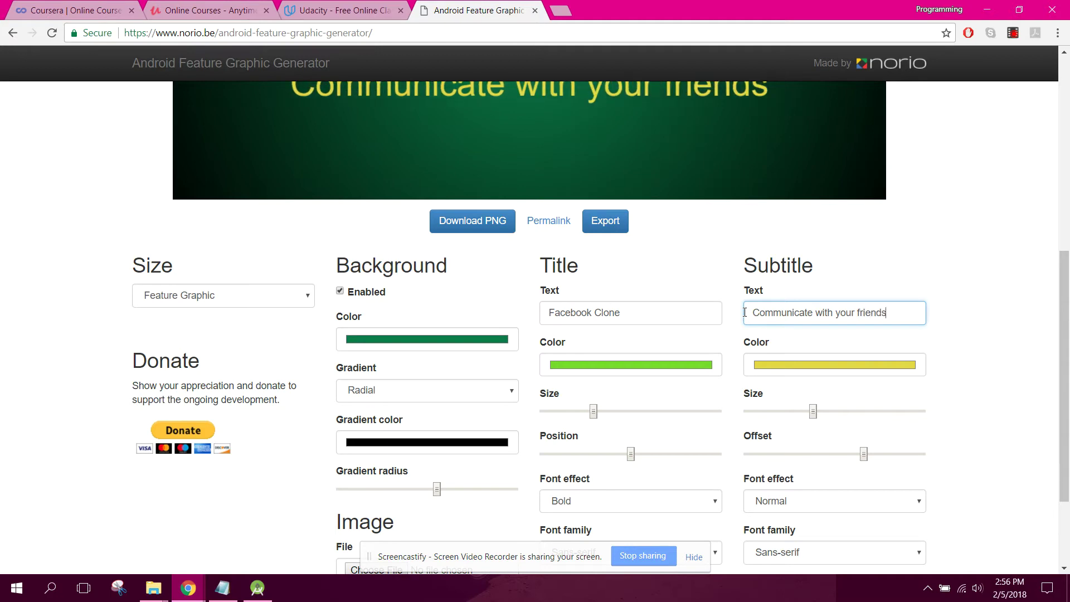
{"action": "scroll", "coordinate": [1057, 164], "scroll_direction": "up", "scroll_amount": 5}
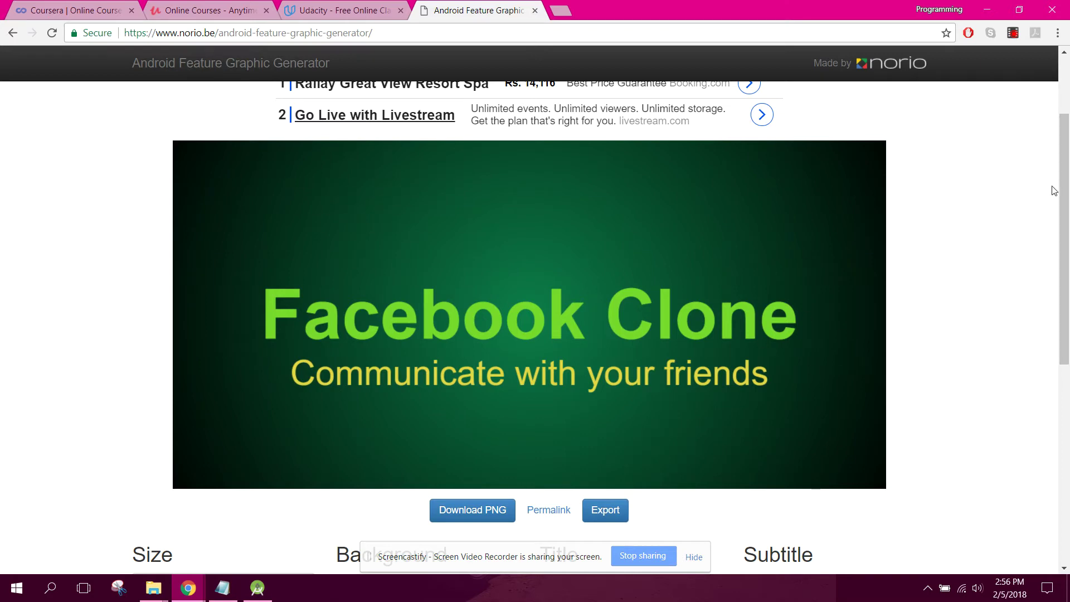
Add app icon.png from the scanner app material folder as the graphic's image
{"action": "scroll", "coordinate": [1064, 335], "scroll_direction": "down", "scroll_amount": 6}
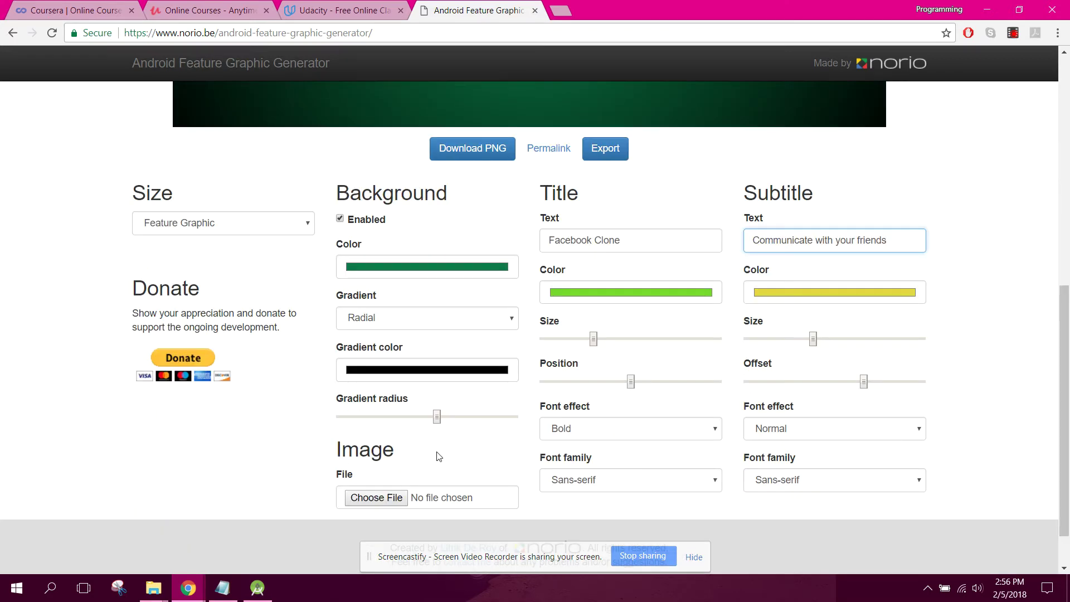
{"action": "left_click", "coordinate": [363, 497]}
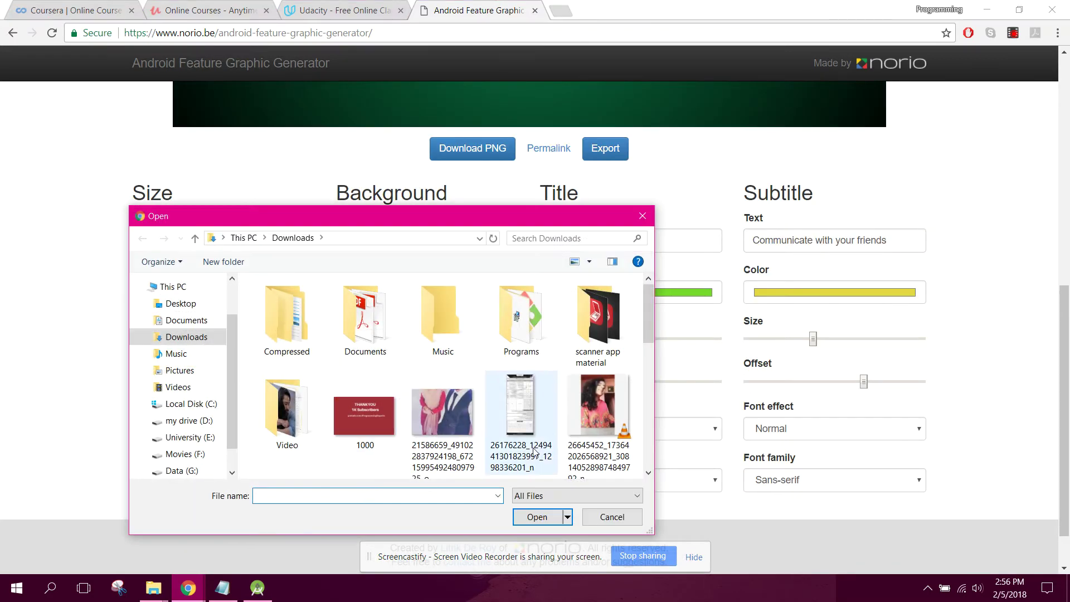
{"action": "double_click", "coordinate": [591, 333]}
{"action": "double_click", "coordinate": [284, 329]}
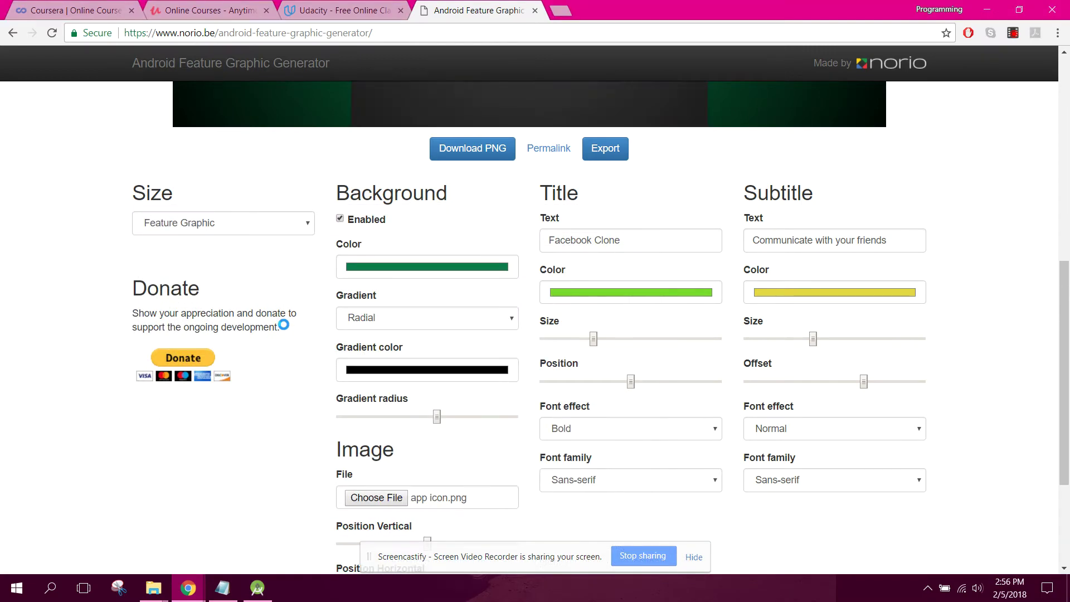
Drag the image Scale slider to its minimum so the icon becomes small
{"action": "scroll", "coordinate": [548, 308], "scroll_direction": "up", "scroll_amount": 6}
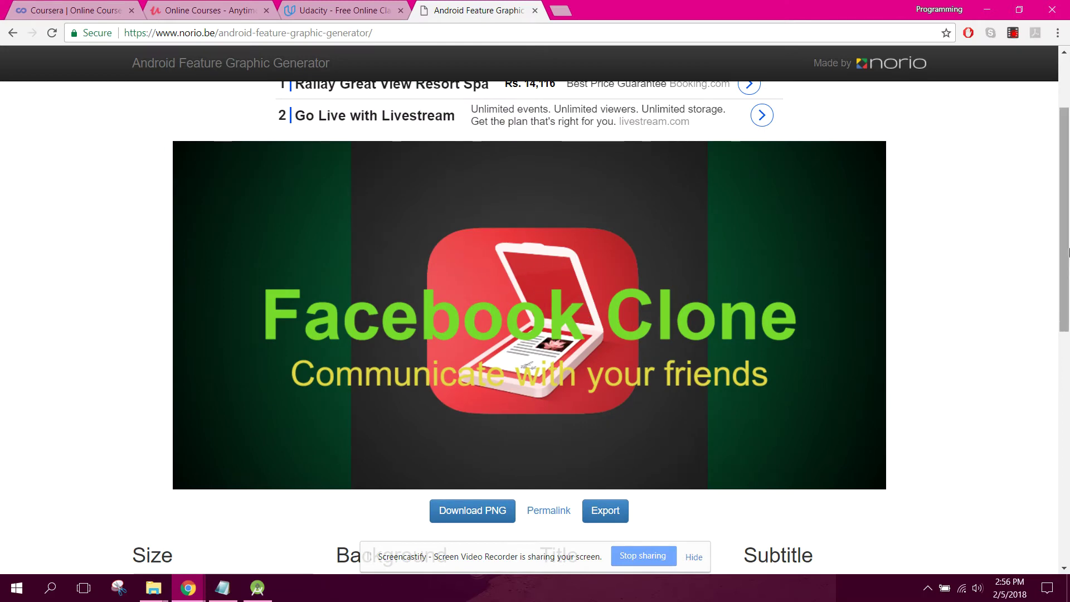
{"action": "scroll", "coordinate": [566, 309], "scroll_direction": "down", "scroll_amount": 8}
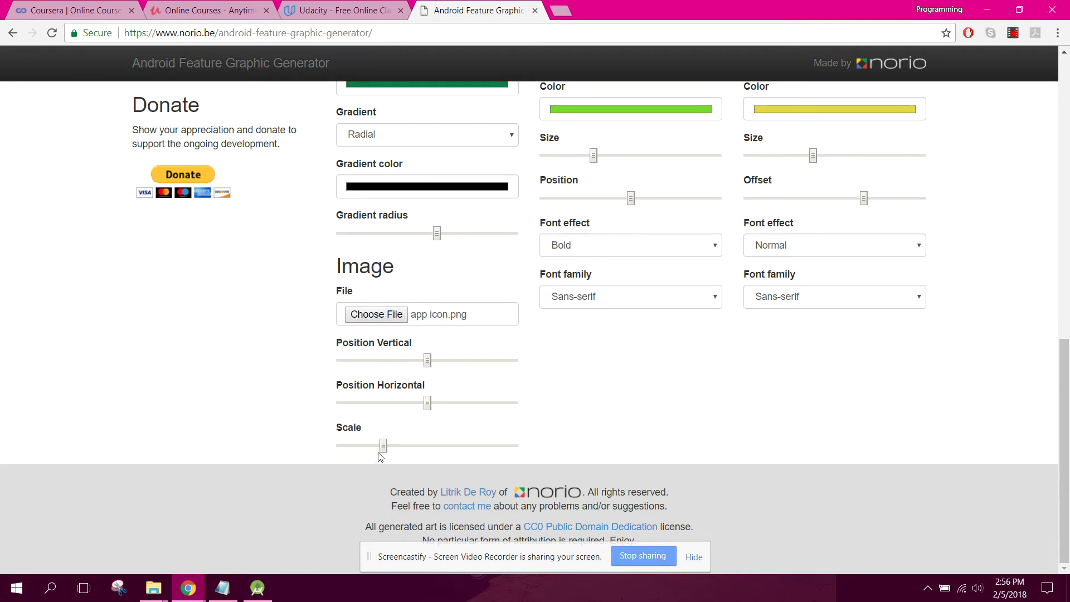
{"action": "left_click_drag", "start_coordinate": [384, 444], "coordinate": [493, 444]}
{"action": "mouse_move", "coordinate": [1061, 448]}
{"action": "left_mouse_down"}
{"action": "mouse_move", "coordinate": [1061, 261]}
{"action": "mouse_move", "coordinate": [991, 445]}
{"action": "left_mouse_up"}
{"action": "left_click_drag", "start_coordinate": [492, 445], "coordinate": [363, 445]}
{"action": "mouse_move", "coordinate": [1061, 445]}
{"action": "left_mouse_down"}
{"action": "mouse_move", "coordinate": [1049, 240]}
{"action": "mouse_move", "coordinate": [1041, 327]}
{"action": "mouse_move", "coordinate": [328, 530]}
{"action": "mouse_move", "coordinate": [949, 423]}
{"action": "left_mouse_up"}
{"action": "left_click_drag", "start_coordinate": [366, 445], "coordinate": [339, 446]}
{"action": "left_click_drag", "start_coordinate": [1062, 446], "coordinate": [1048, 200]}
{"action": "scroll", "coordinate": [1047, 200], "scroll_direction": "down", "scroll_amount": 8}
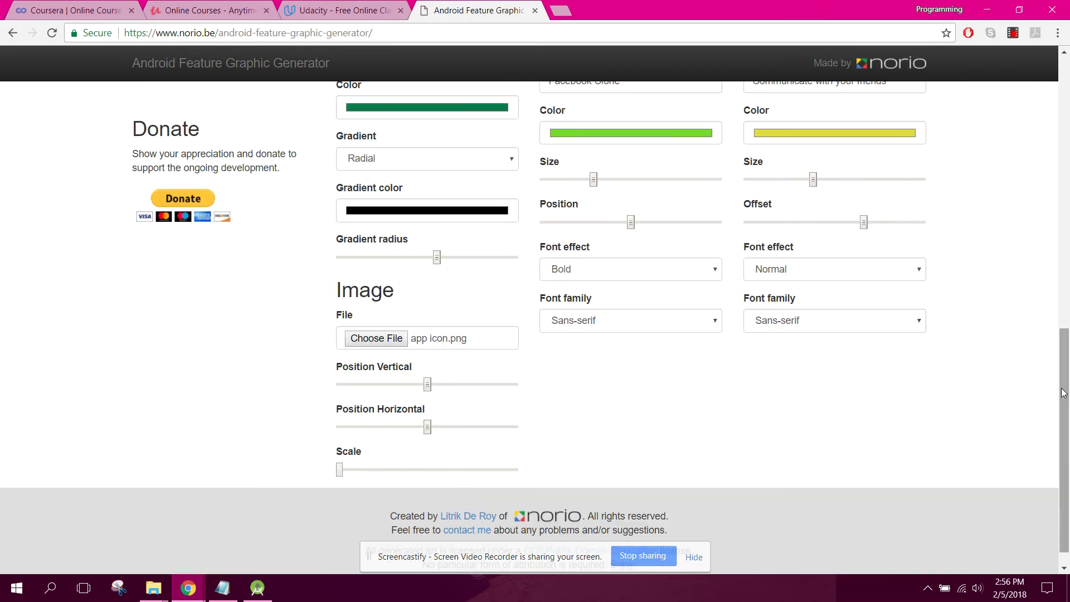
{"action": "scroll", "coordinate": [1043, 277], "scroll_direction": "up", "scroll_amount": 9}
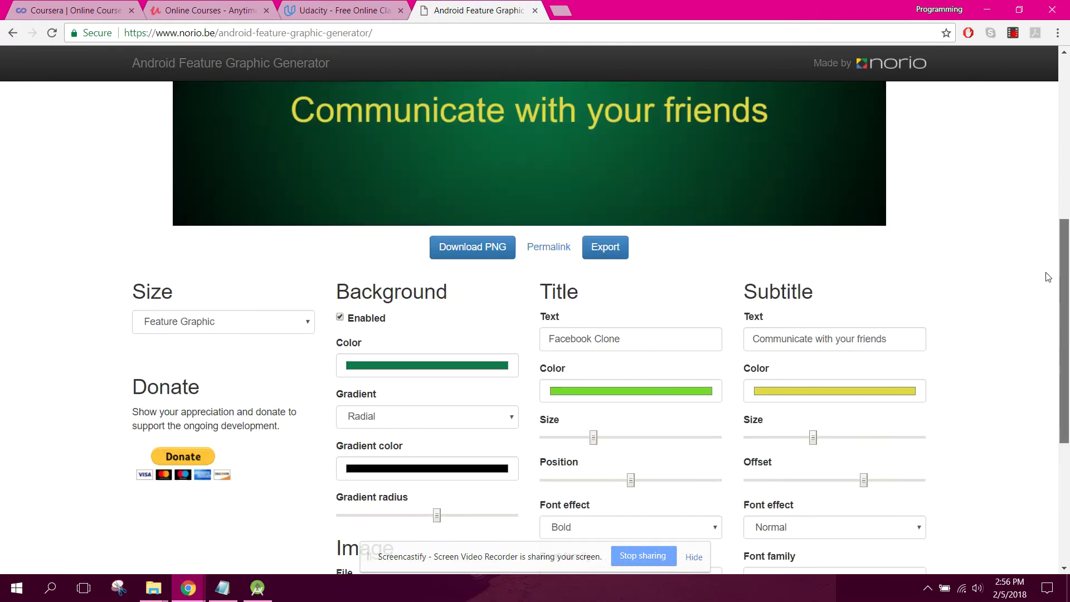
{"action": "scroll", "coordinate": [1036, 266], "scroll_direction": "down", "scroll_amount": 2}
{"action": "scroll", "coordinate": [1037, 266], "scroll_direction": "down", "scroll_amount": 4}
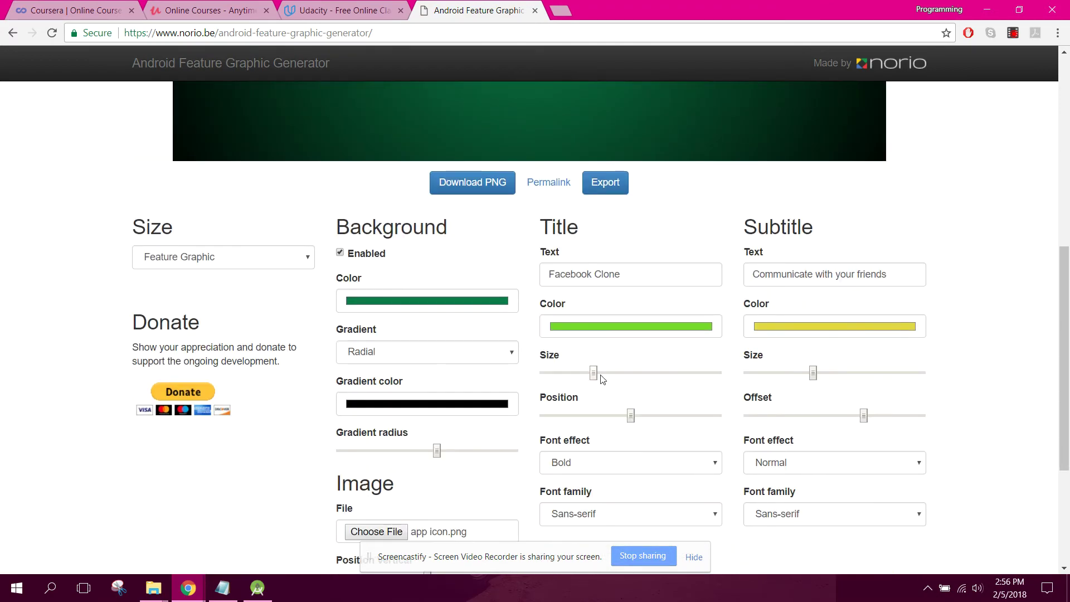
{"action": "left_click_drag", "start_coordinate": [592, 373], "coordinate": [569, 375]}
{"action": "scroll", "coordinate": [613, 373], "scroll_direction": "up", "scroll_amount": 6}
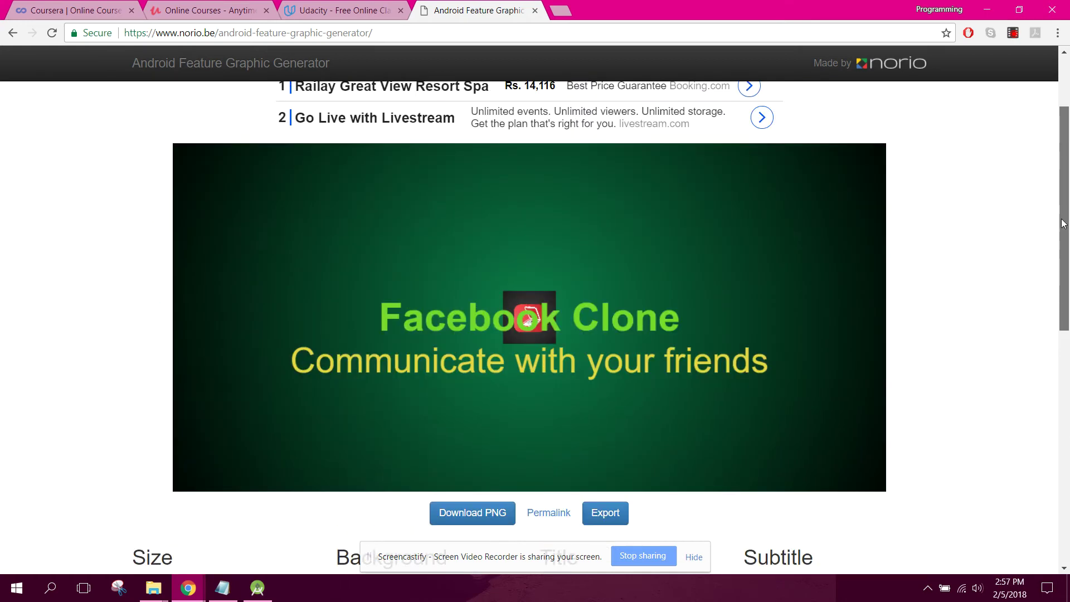
Increase the Title Size so the Facebook Clone title is larger
{"action": "scroll", "coordinate": [668, 369], "scroll_direction": "down", "scroll_amount": 4}
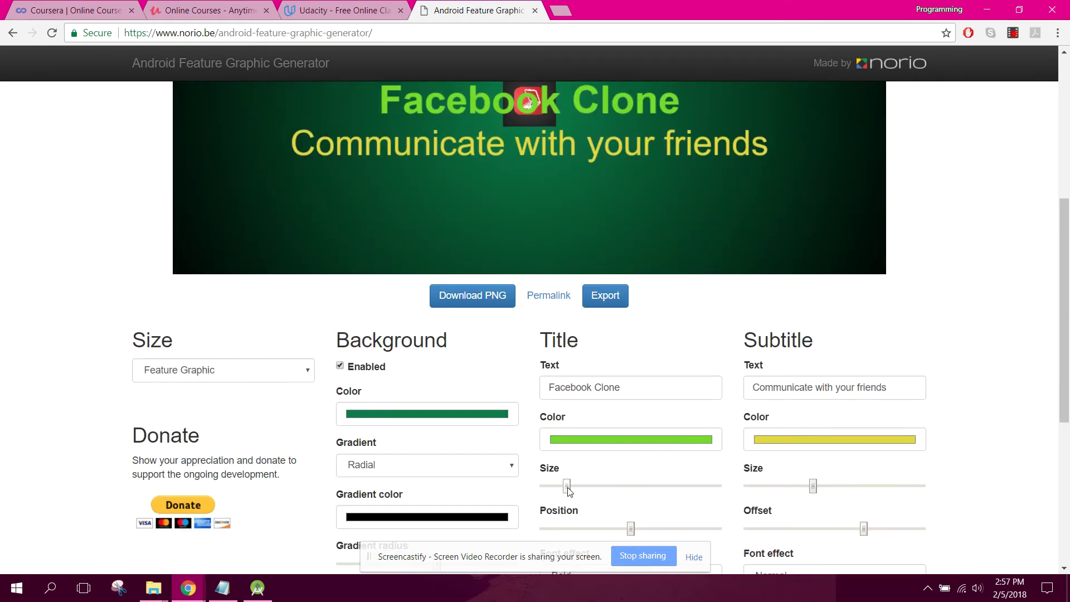
{"action": "left_click_drag", "start_coordinate": [566, 486], "coordinate": [608, 486]}
{"action": "scroll", "coordinate": [497, 387], "scroll_direction": "up", "scroll_amount": 4}
{"action": "scroll", "coordinate": [498, 386], "scroll_direction": "down", "scroll_amount": 1}
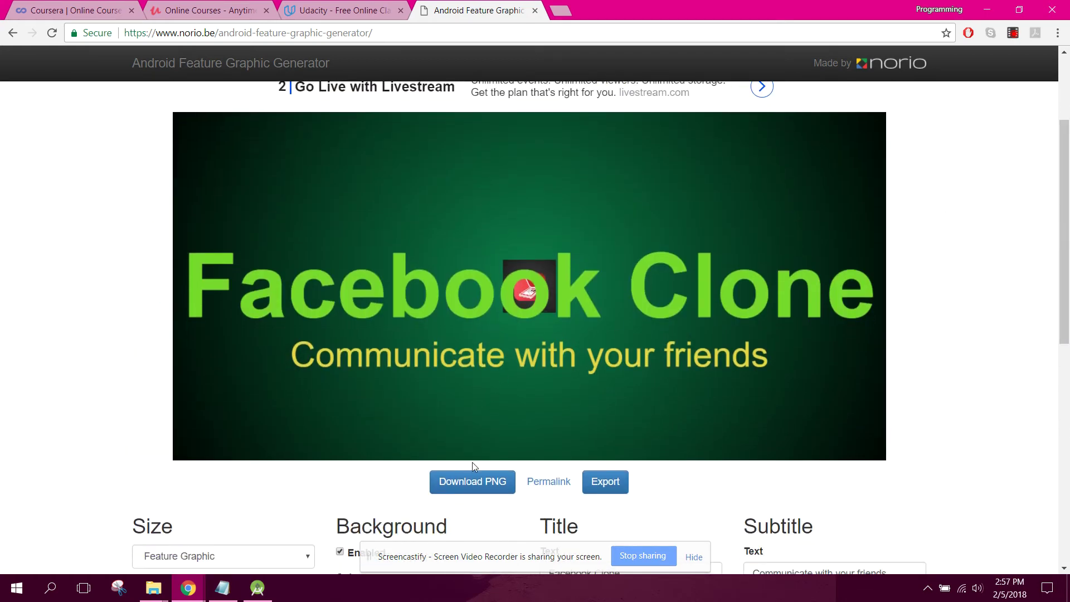
Download the graphic as Facebook Clone-feature-graphic.png
{"action": "left_click", "coordinate": [468, 483]}
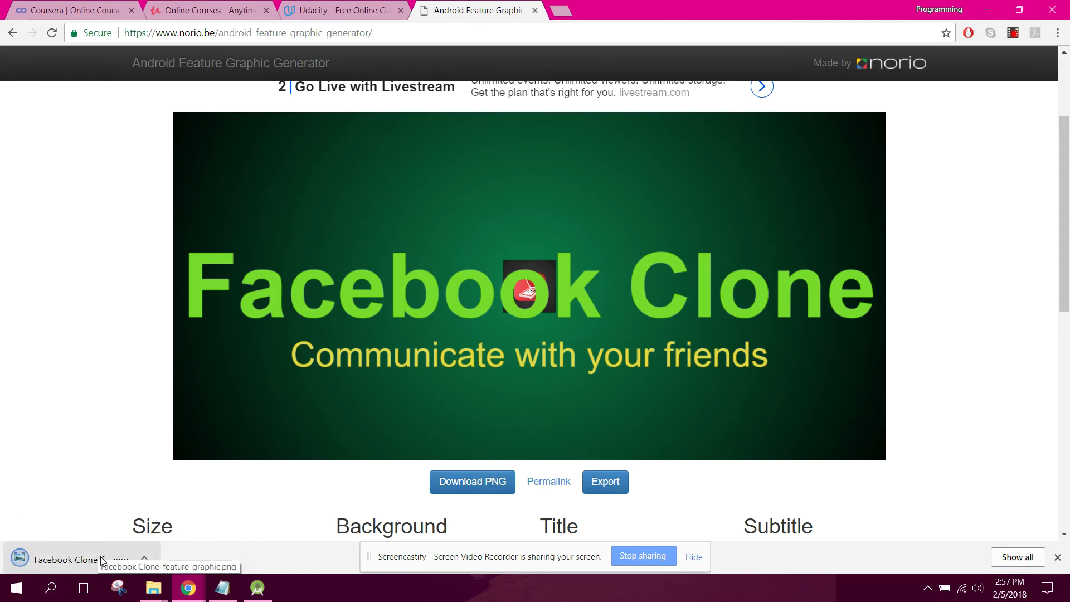
{"action": "scroll", "coordinate": [198, 437], "scroll_direction": "down", "scroll_amount": 4}
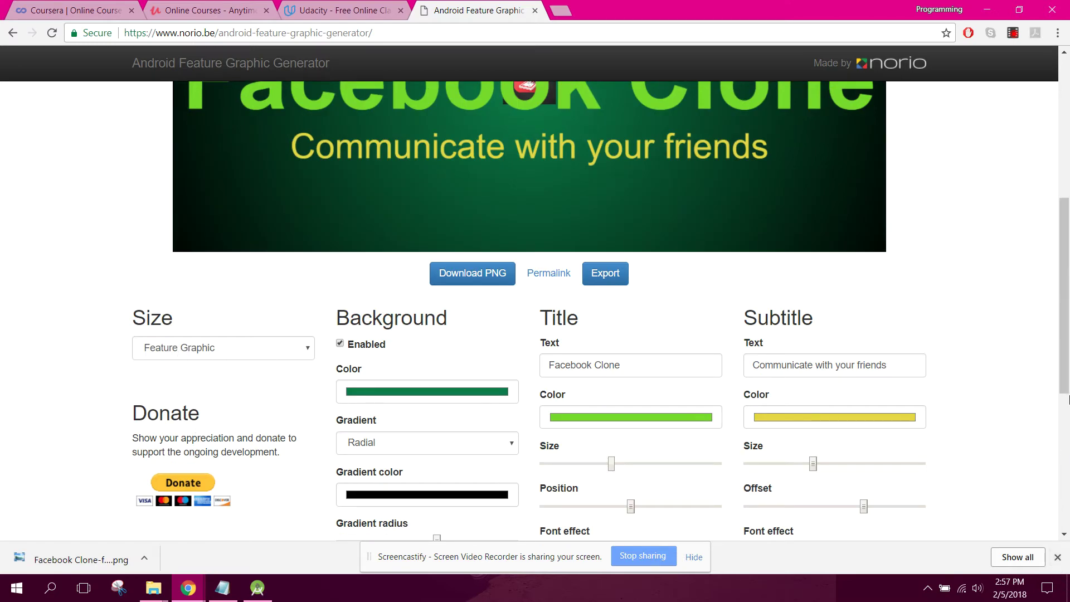
{"action": "mouse_move", "coordinate": [1066, 379]}
{"action": "left_mouse_down"}
{"action": "mouse_move", "coordinate": [1066, 429]}
{"action": "mouse_move", "coordinate": [1066, 381]}
{"action": "left_mouse_up"}
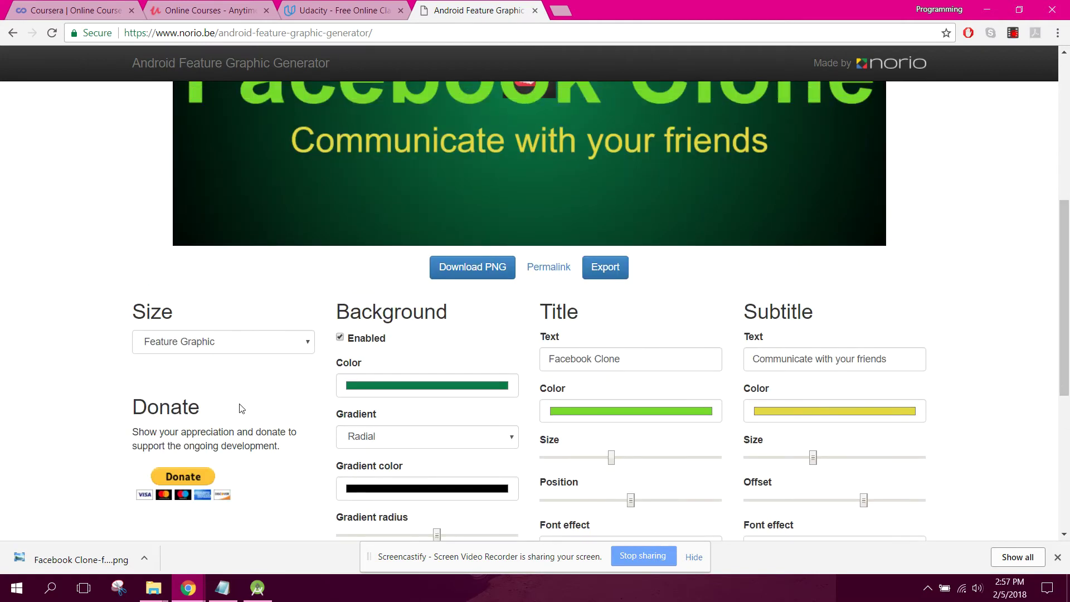
Dismiss the download shelf and set a Custom size of width 512 and height 512
{"action": "left_click", "coordinate": [1057, 558]}
{"action": "left_click_drag", "start_coordinate": [1065, 390], "coordinate": [1064, 404]}
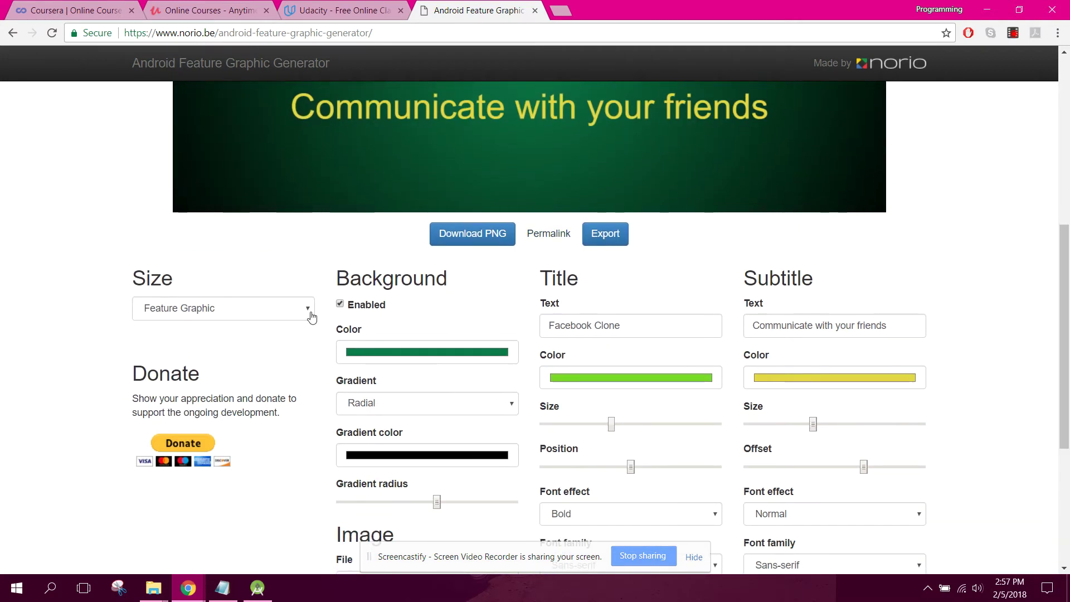
{"action": "left_click", "coordinate": [172, 310]}
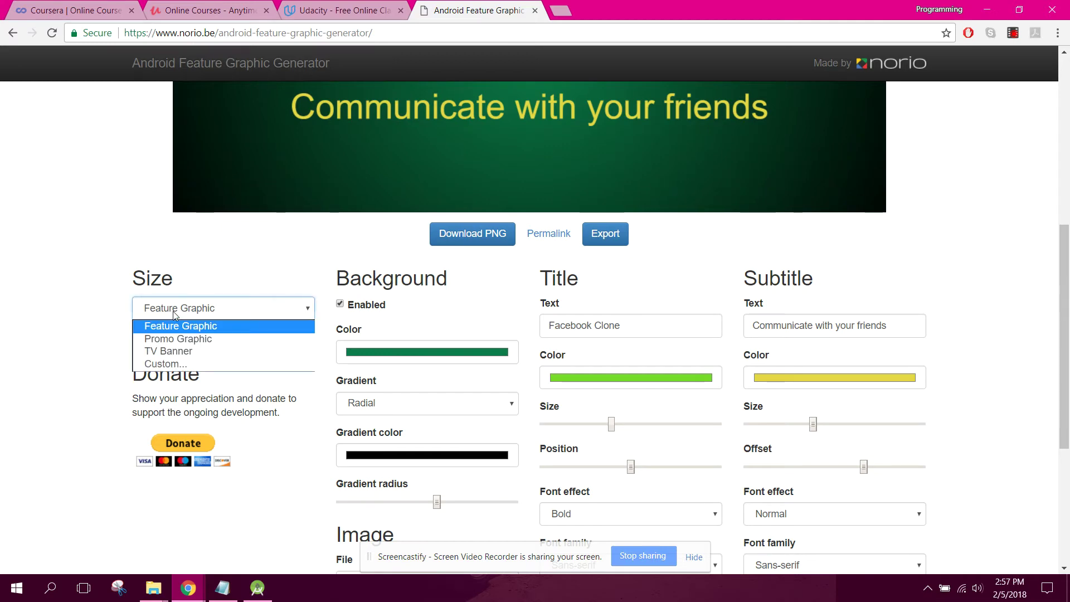
{"action": "left_click", "coordinate": [157, 364]}
{"action": "double_click", "coordinate": [160, 359]}
{"action": "type", "text": "512"}
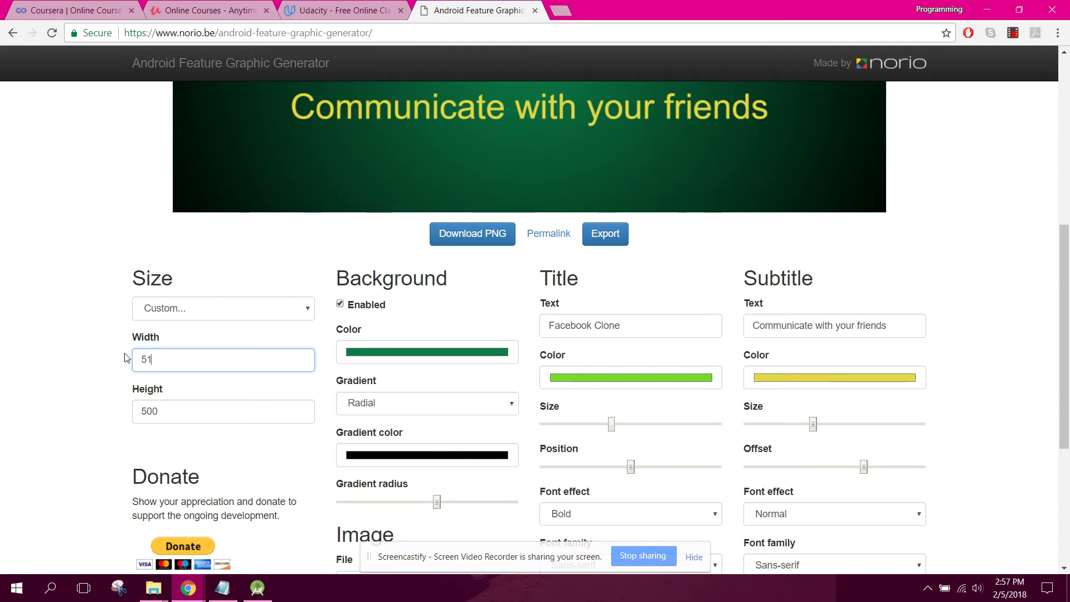
{"action": "key", "text": "Tab"}
{"action": "type", "text": "51"}
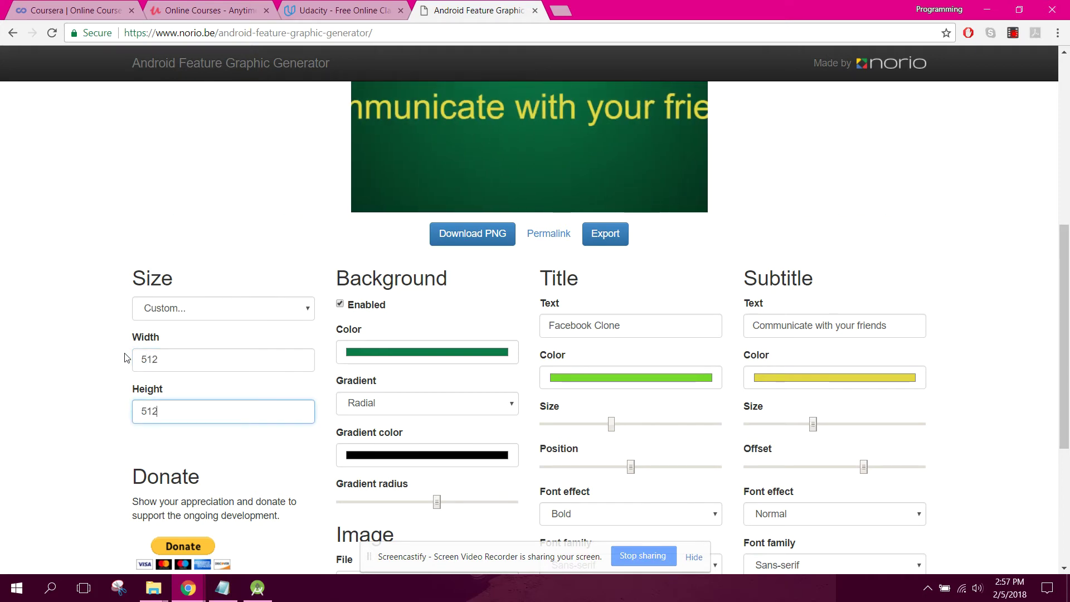
{"action": "scroll", "coordinate": [680, 367], "scroll_direction": "up", "scroll_amount": 3}
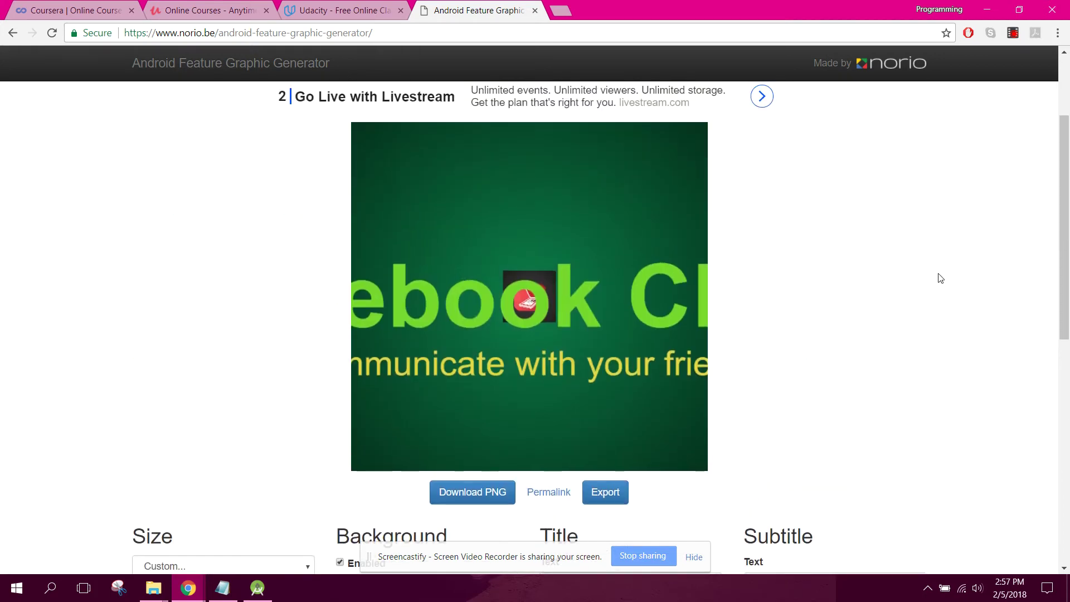
{"action": "scroll", "coordinate": [785, 230], "scroll_direction": "down", "scroll_amount": 5}
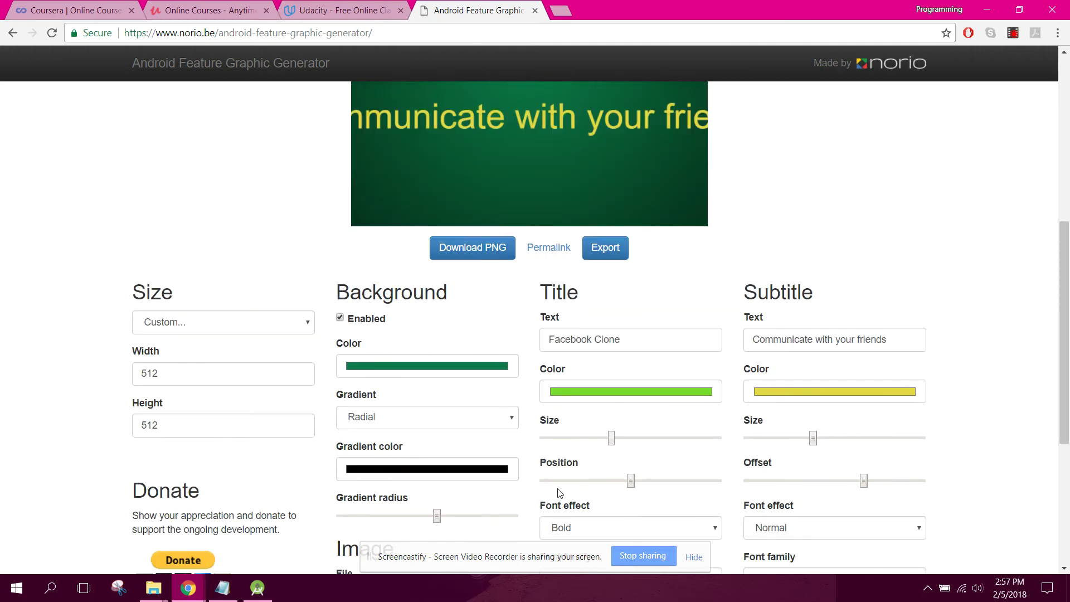
Swap the graphic's image for cameraicon.png from the Pictures folder
{"action": "scroll", "coordinate": [492, 517], "scroll_direction": "down", "scroll_amount": 3}
{"action": "left_click", "coordinate": [393, 463]}
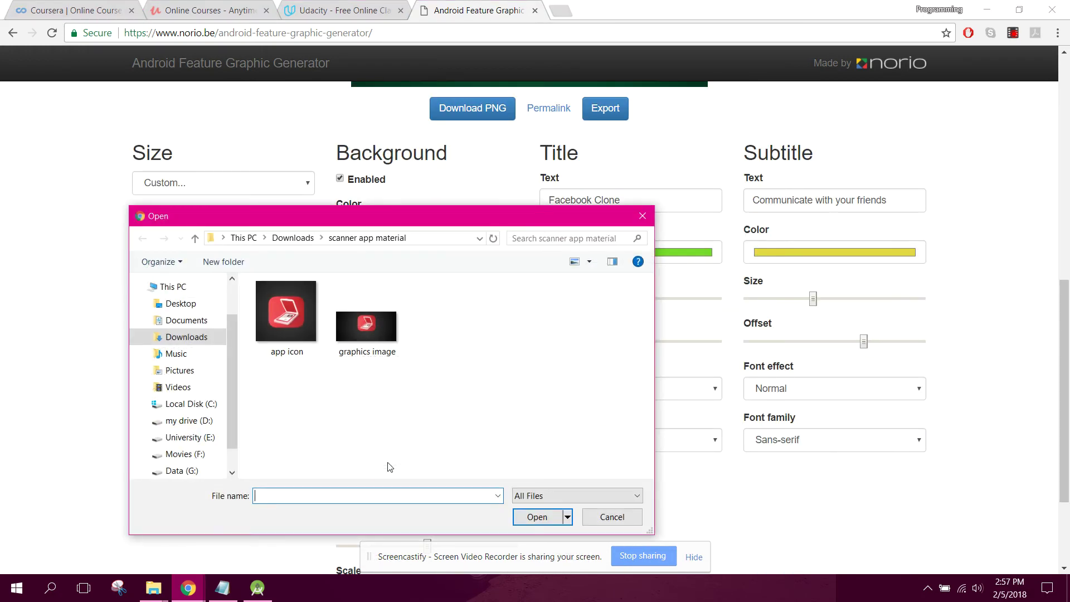
{"action": "left_click", "coordinate": [193, 326]}
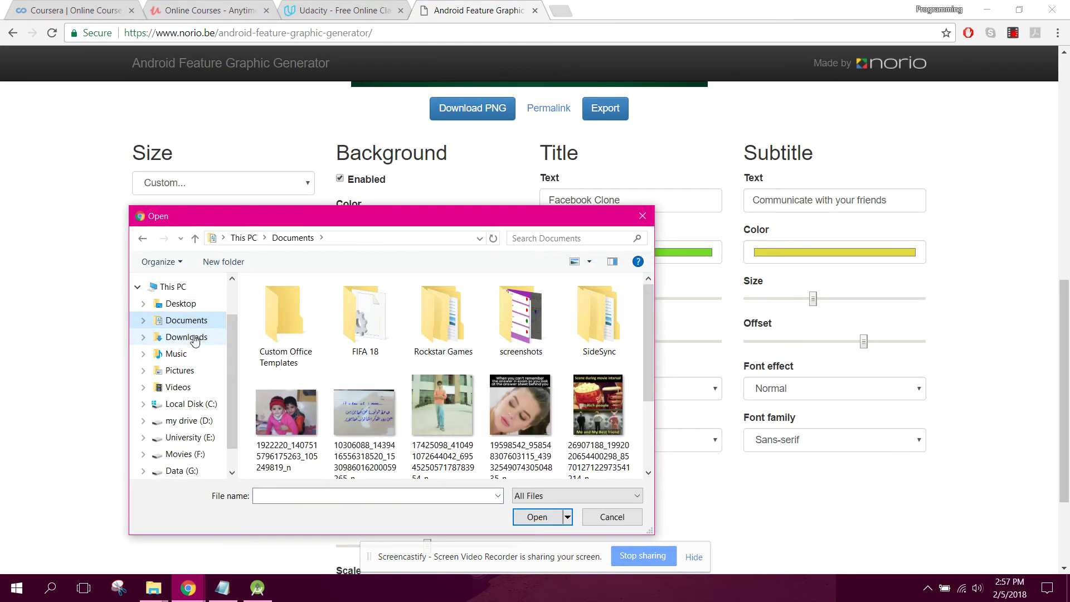
{"action": "left_click", "coordinate": [194, 338]}
{"action": "left_click", "coordinate": [193, 354]}
{"action": "left_click", "coordinate": [193, 371]}
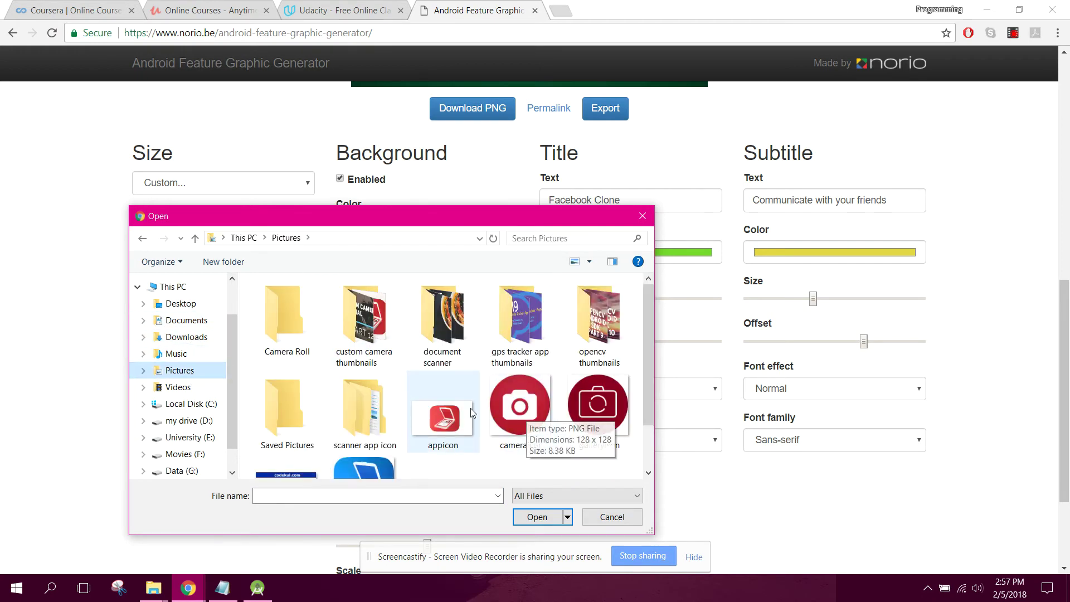
{"action": "double_click", "coordinate": [517, 414]}
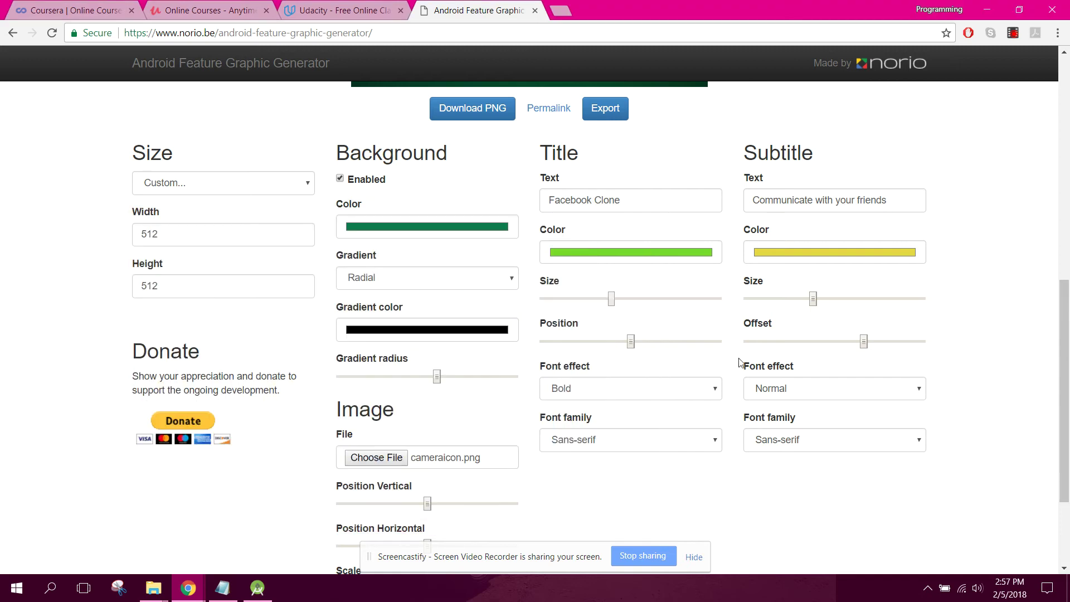
{"action": "scroll", "coordinate": [1020, 332], "scroll_direction": "up", "scroll_amount": 7}
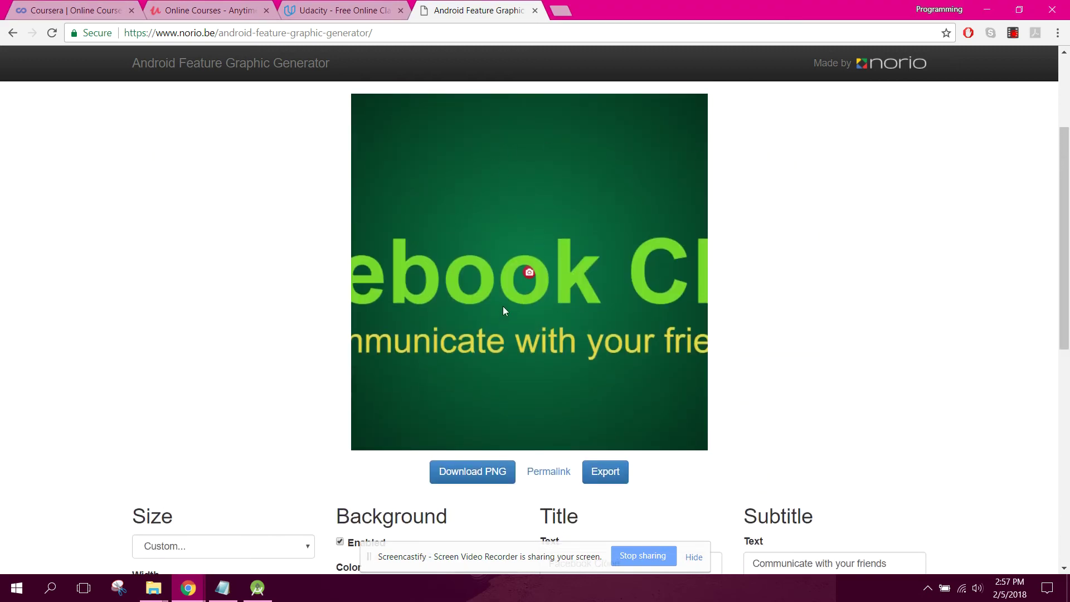
{"action": "scroll", "coordinate": [580, 335], "scroll_direction": "down", "scroll_amount": 5}
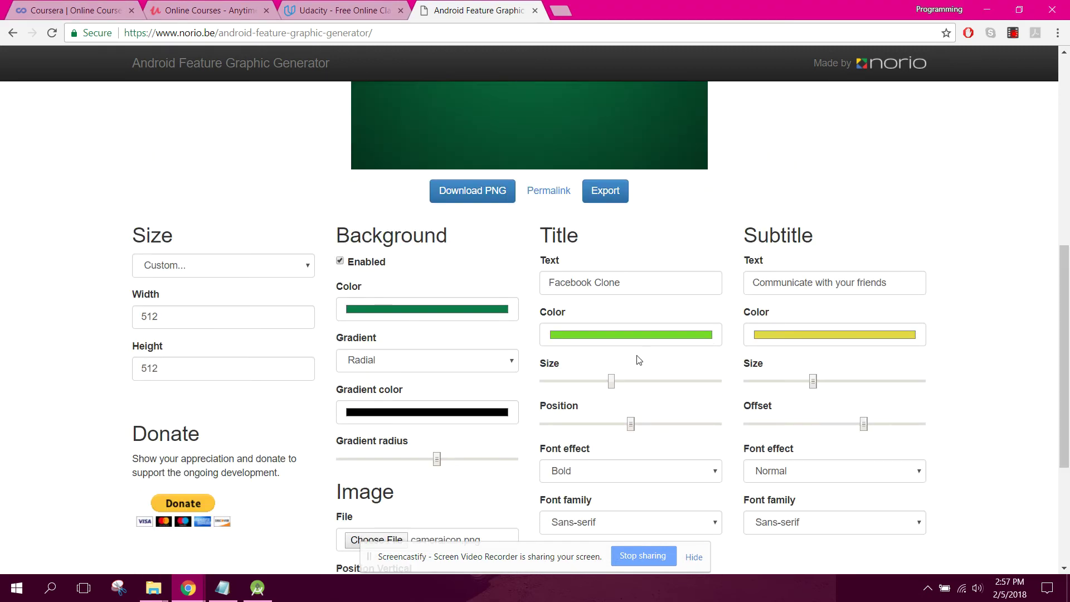
Delete the Facebook Clone title and the subtitle text
{"action": "left_click_drag", "start_coordinate": [625, 282], "coordinate": [538, 285]}
{"action": "key", "text": "BackSpace"}
{"action": "left_click_drag", "start_coordinate": [890, 284], "coordinate": [733, 278]}
{"action": "key", "text": "BackSpace"}
{"action": "left_click_drag", "start_coordinate": [1059, 322], "coordinate": [1062, 424]}
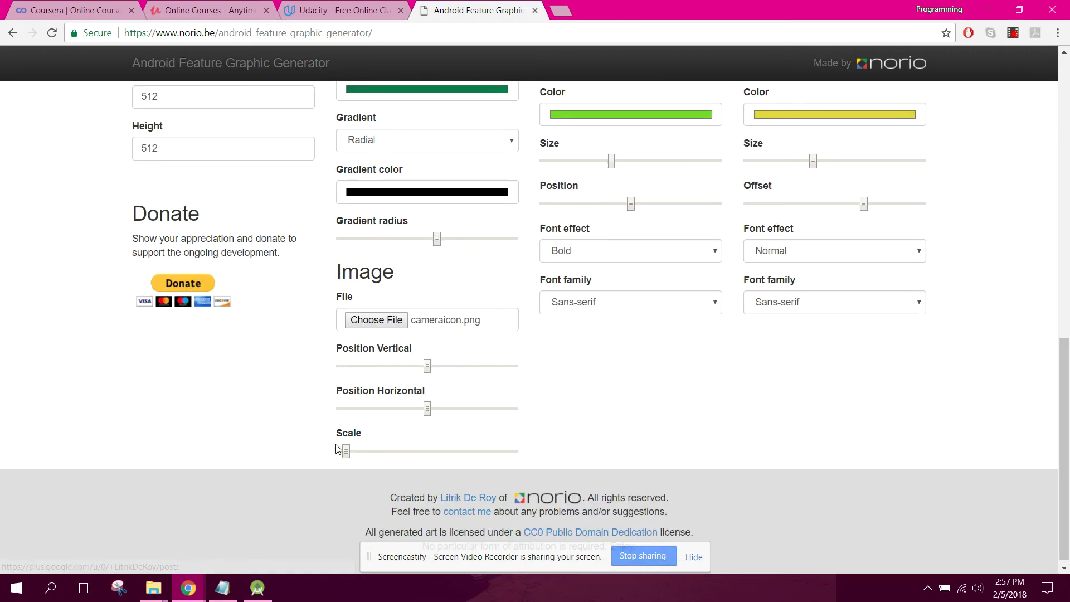
Enlarge the camera icon with the Scale slider so it fills the centre
{"action": "left_click_drag", "start_coordinate": [346, 450], "coordinate": [423, 453]}
{"action": "scroll", "coordinate": [600, 418], "scroll_direction": "up", "scroll_amount": 10}
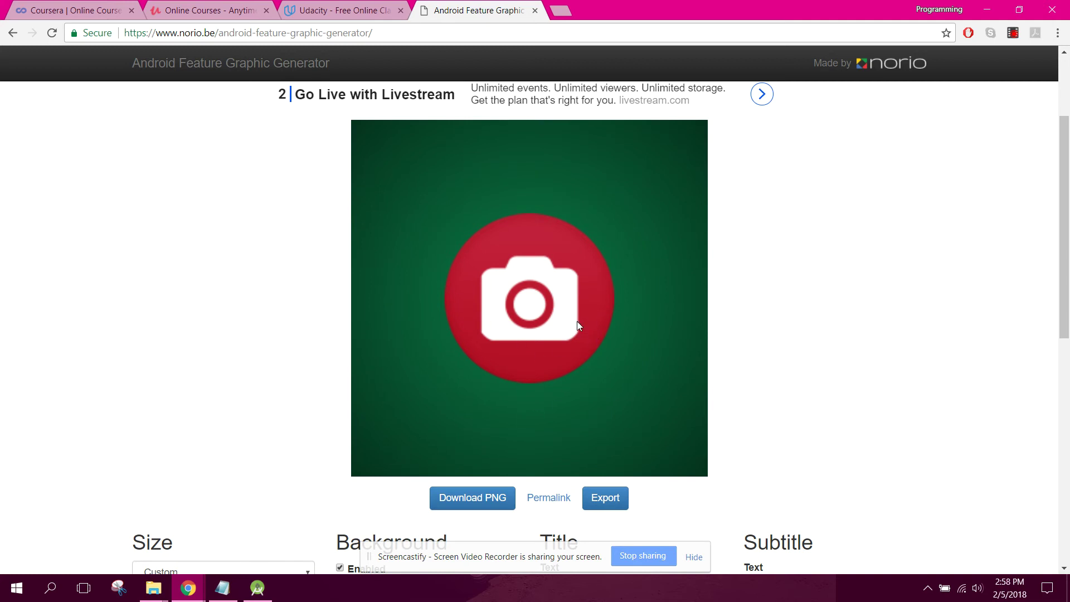
{"action": "scroll", "coordinate": [577, 326], "scroll_direction": "down", "scroll_amount": 2}
{"action": "scroll", "coordinate": [568, 199], "scroll_direction": "up", "scroll_amount": 1}
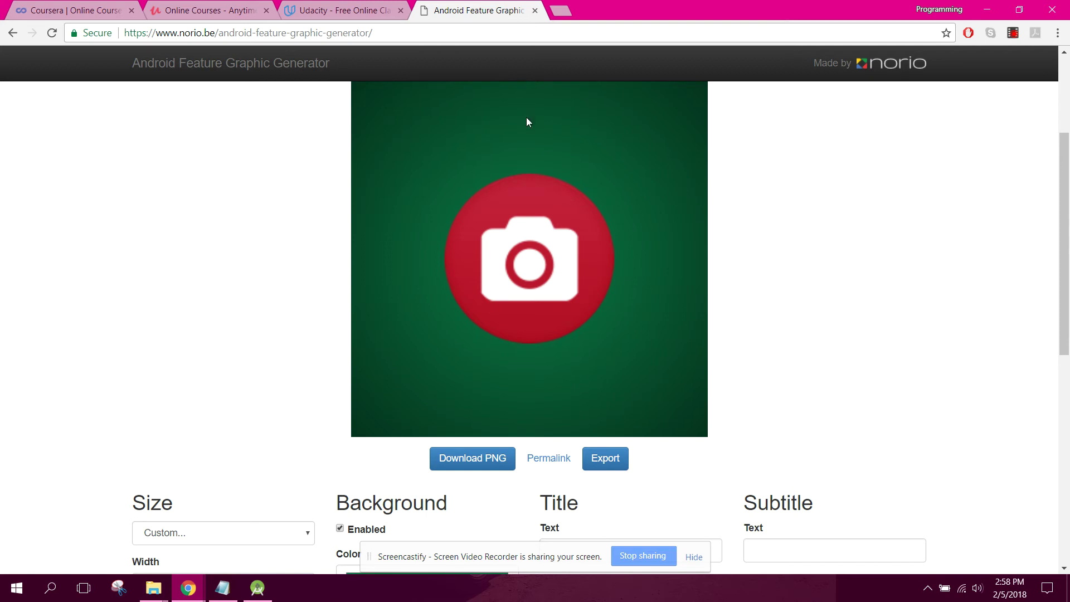
Go to the theapplaunchpad.com website
{"action": "left_click", "coordinate": [510, 28]}
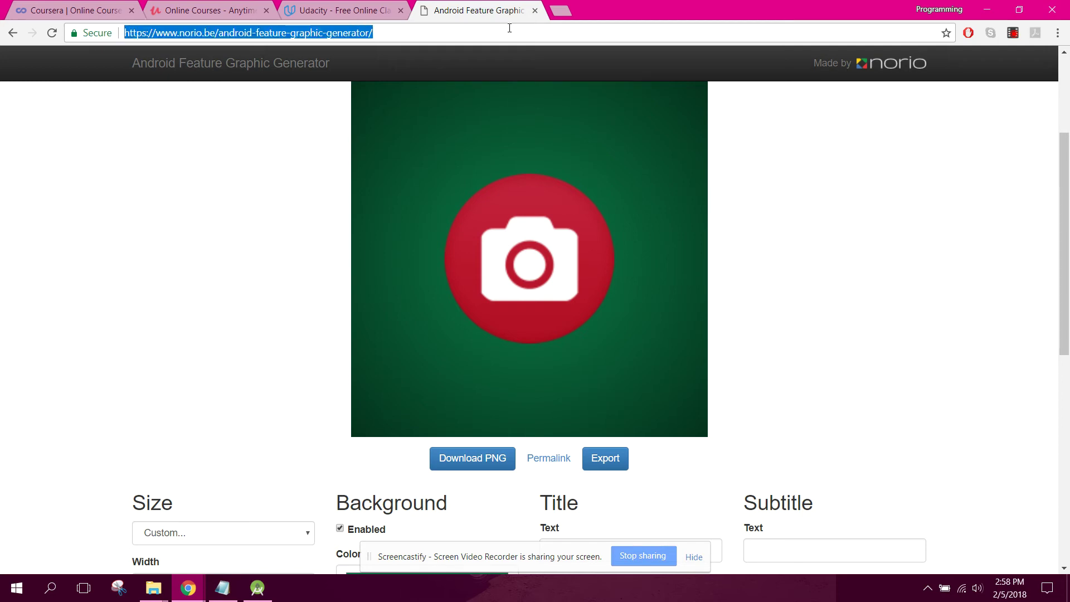
{"action": "type", "text": "app"}
{"action": "key", "text": "BackSpace"}
{"action": "key", "text": "BackSpace"}
{"action": "key", "text": "BackSpace"}
{"action": "type", "text": "the"}
{"action": "key", "text": "Return"}
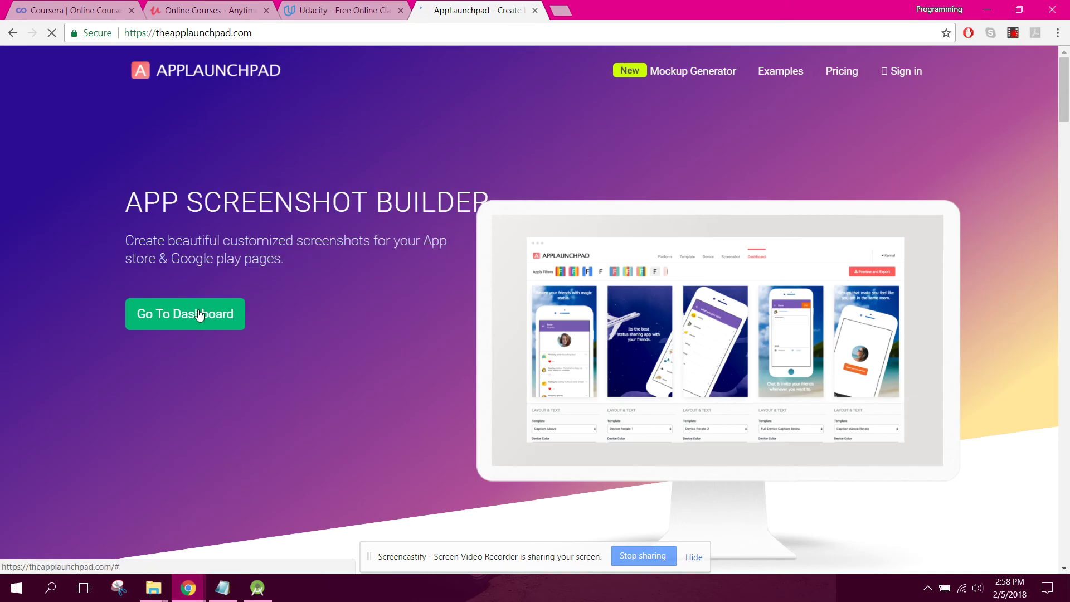
Open the screenshot builder dashboard and choose Android as the platform
{"action": "left_click", "coordinate": [198, 316]}
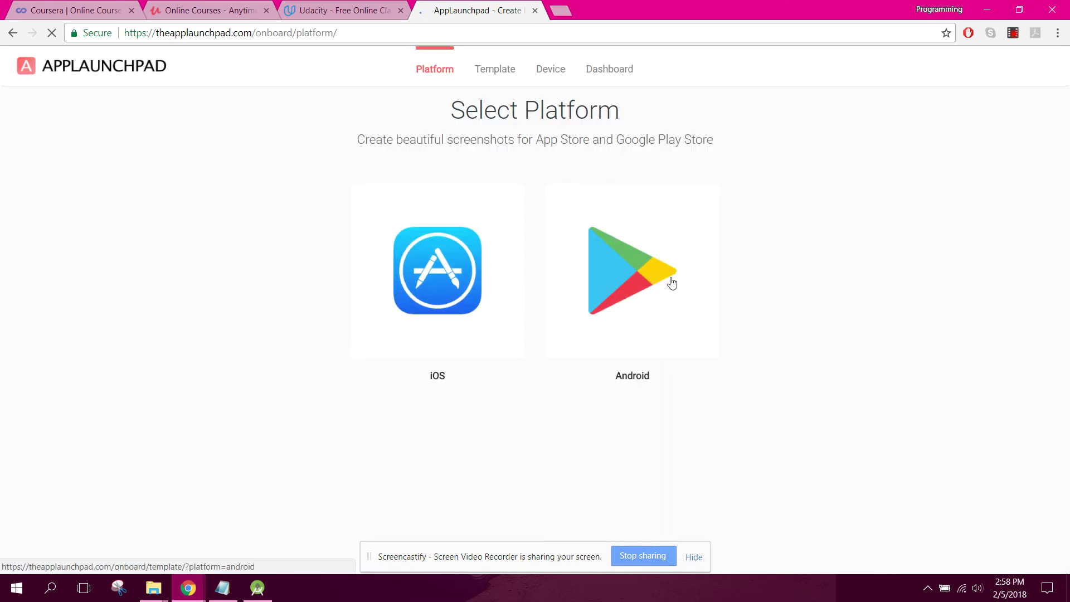
{"action": "left_click", "coordinate": [644, 271]}
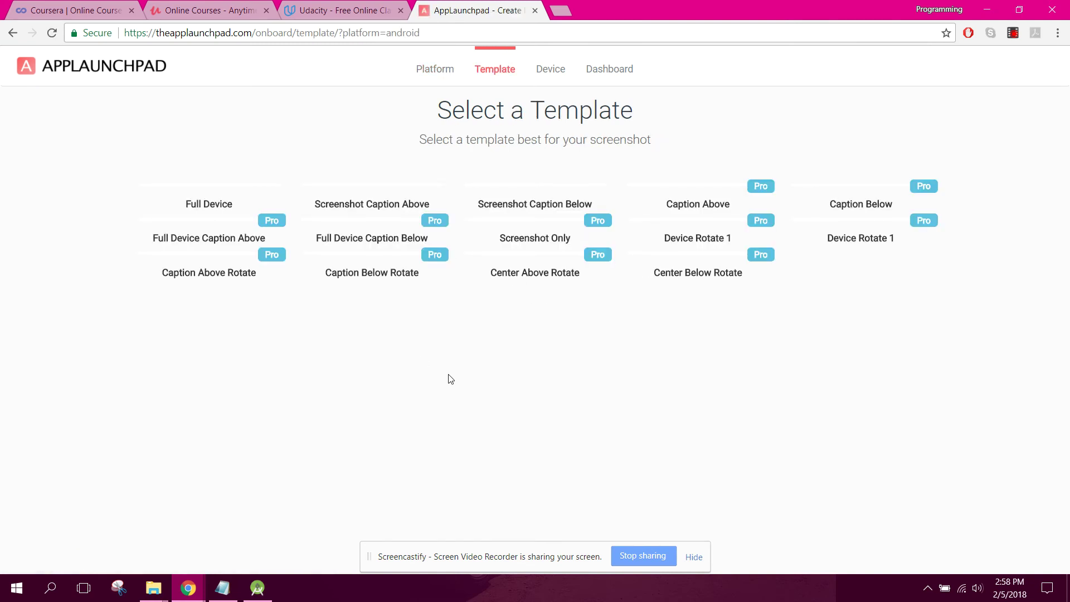
{"action": "left_click_drag", "start_coordinate": [1066, 218], "coordinate": [449, 351]}
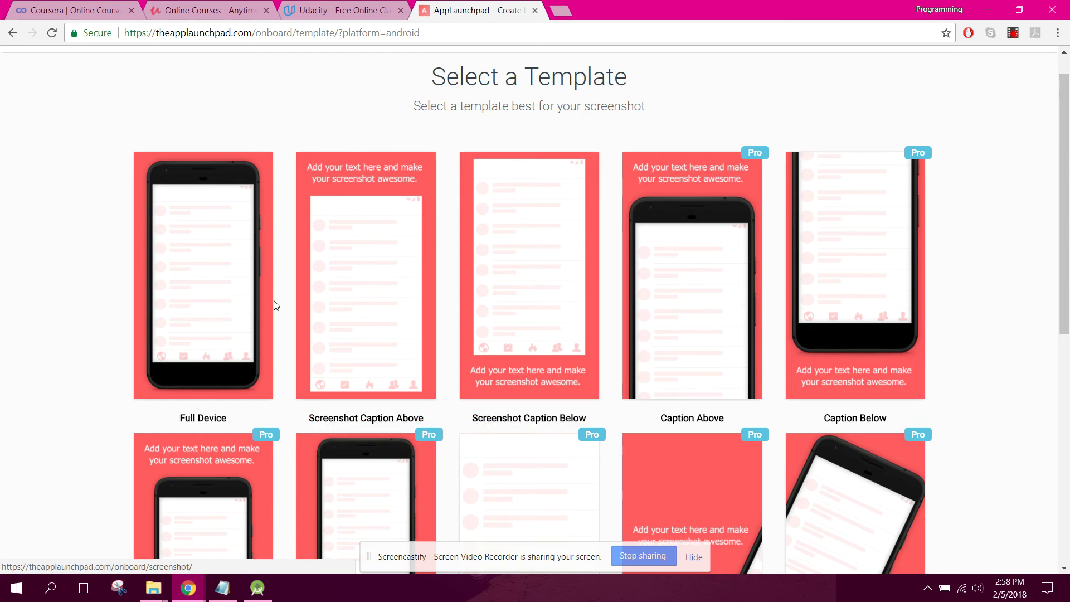
Choose the Full Device template, then the Nexus 5x black phone frame
{"action": "left_click", "coordinate": [186, 265]}
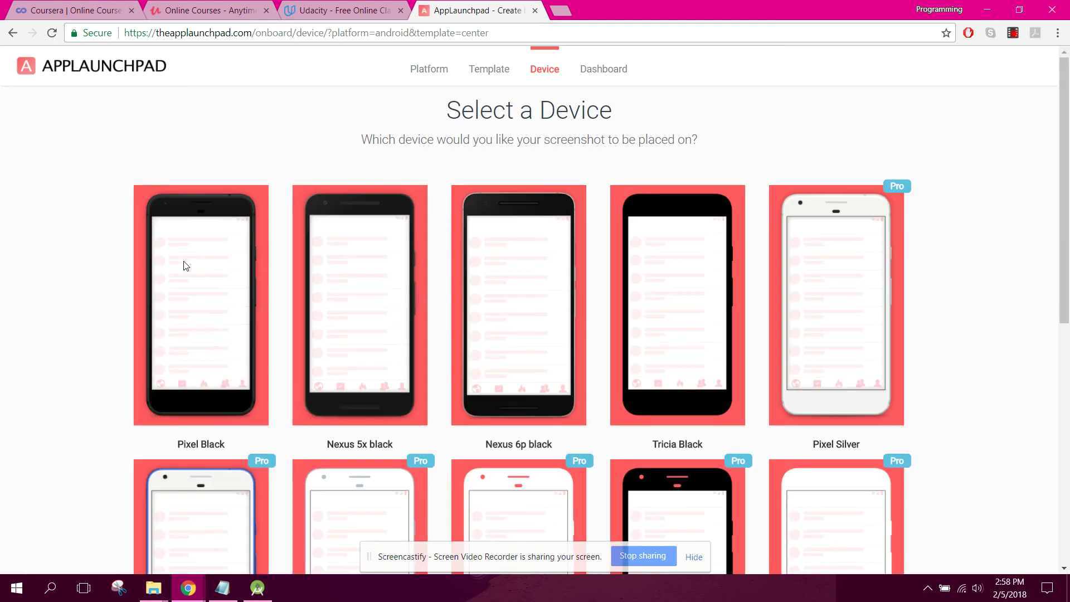
{"action": "left_click_drag", "start_coordinate": [1065, 238], "coordinate": [1068, 438]}
{"action": "scroll", "coordinate": [1067, 439], "scroll_direction": "down", "scroll_amount": 1}
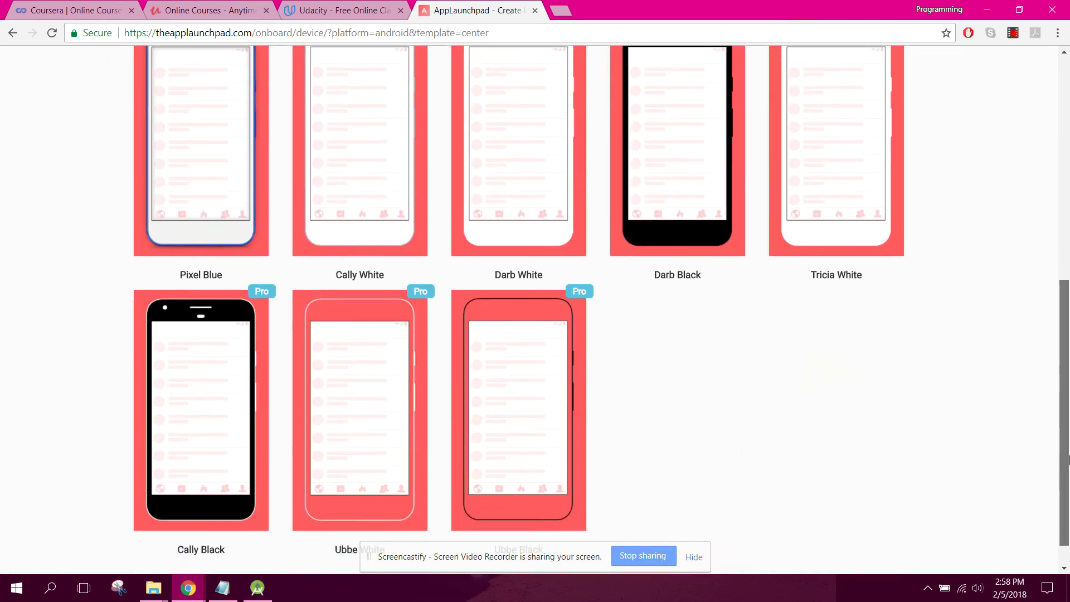
{"action": "scroll", "coordinate": [1068, 390], "scroll_direction": "up", "scroll_amount": 4}
{"action": "scroll", "coordinate": [1068, 342], "scroll_direction": "up", "scroll_amount": 2}
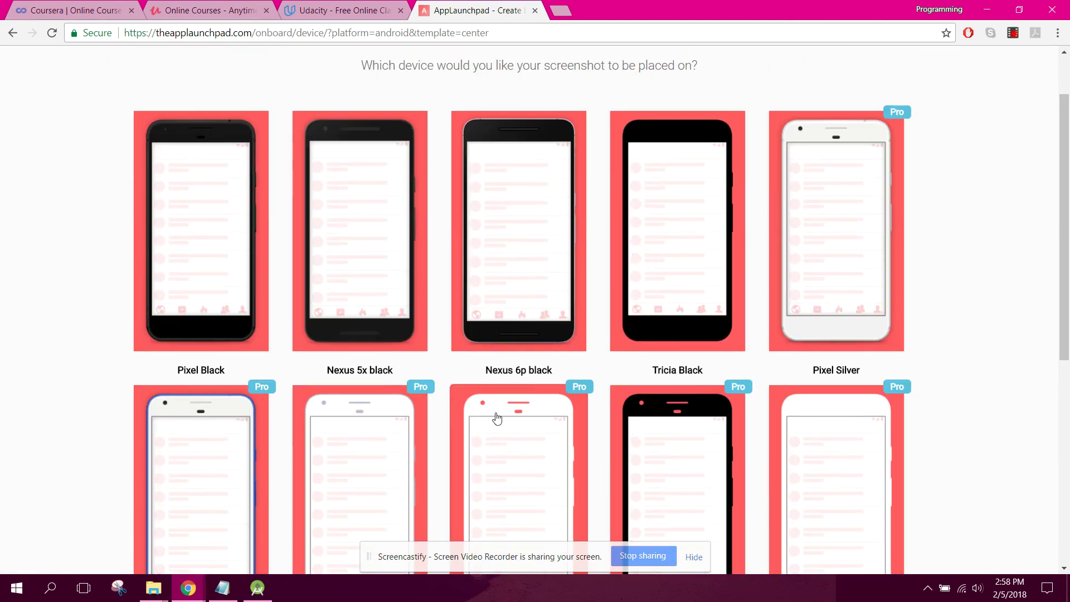
{"action": "left_click", "coordinate": [365, 200]}
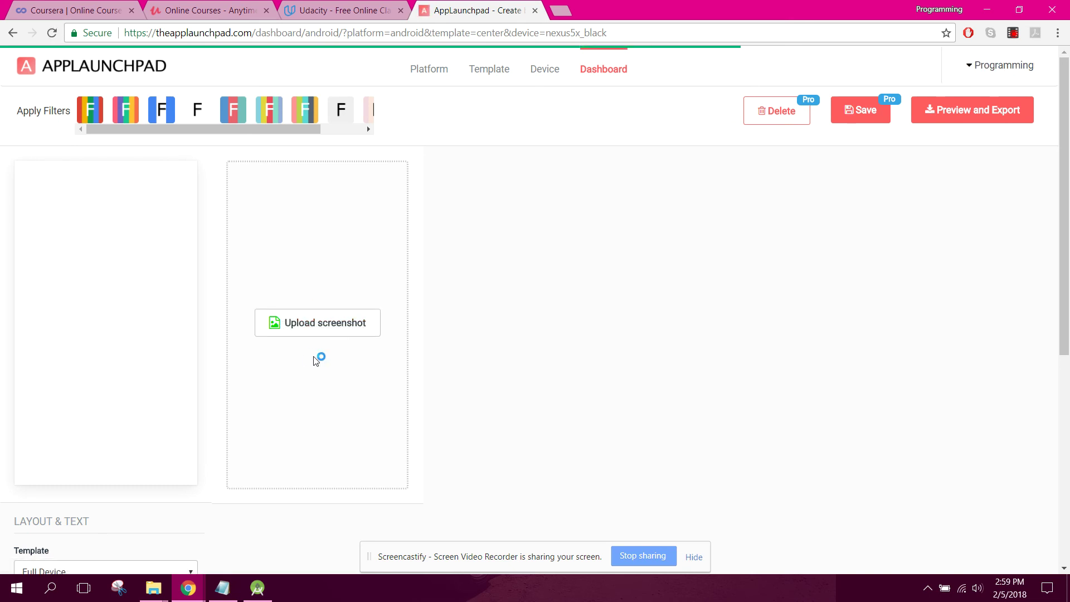
Upload cameraicon and then galleryicon, making three framed screenshots in total
{"action": "left_click", "coordinate": [310, 328]}
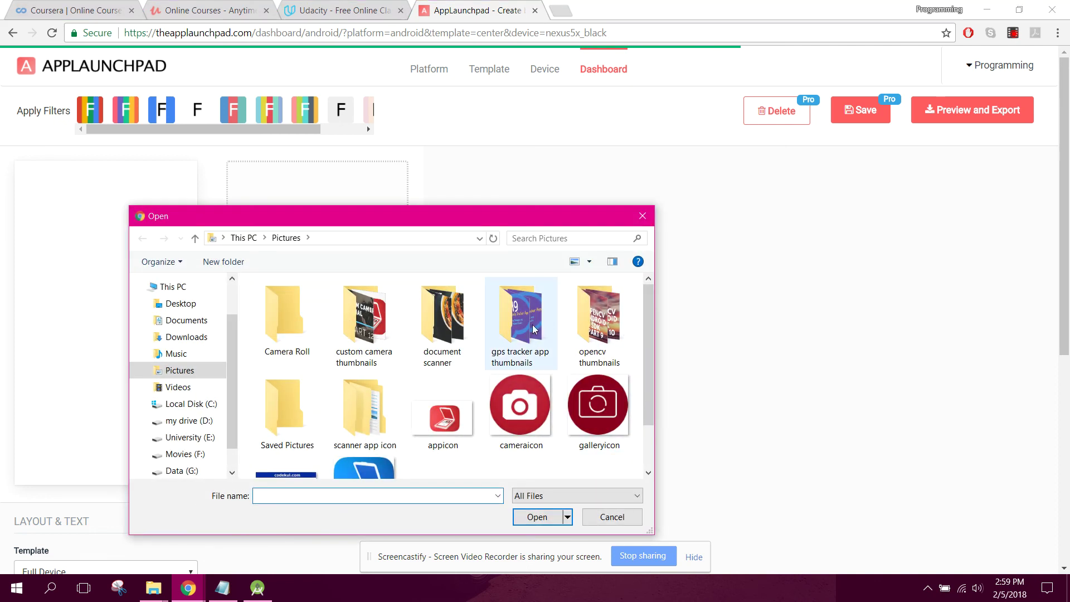
{"action": "left_click_drag", "start_coordinate": [653, 331], "coordinate": [651, 389]}
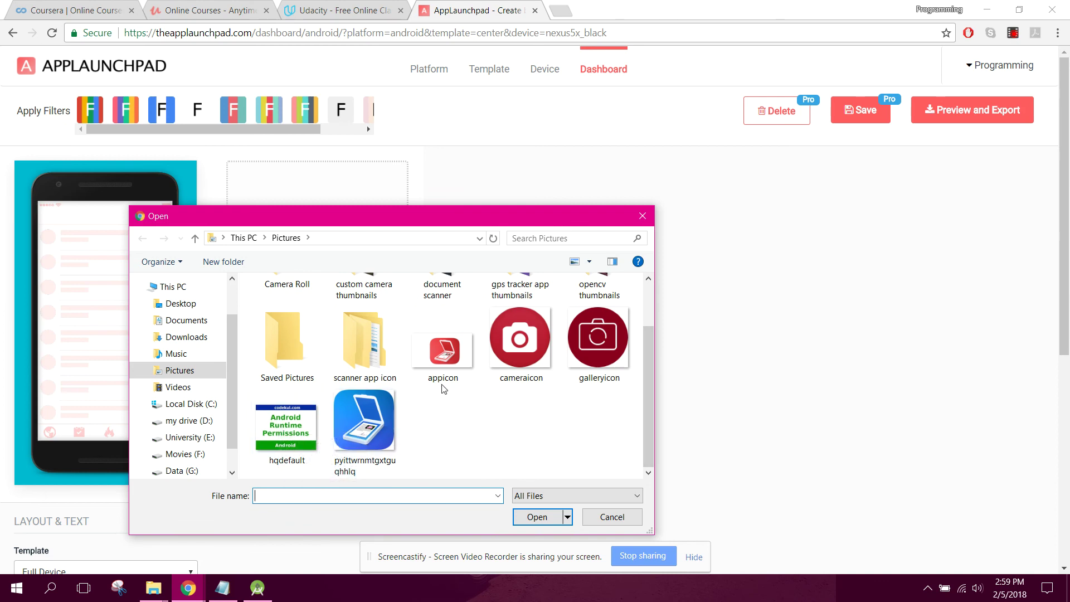
{"action": "double_click", "coordinate": [500, 344]}
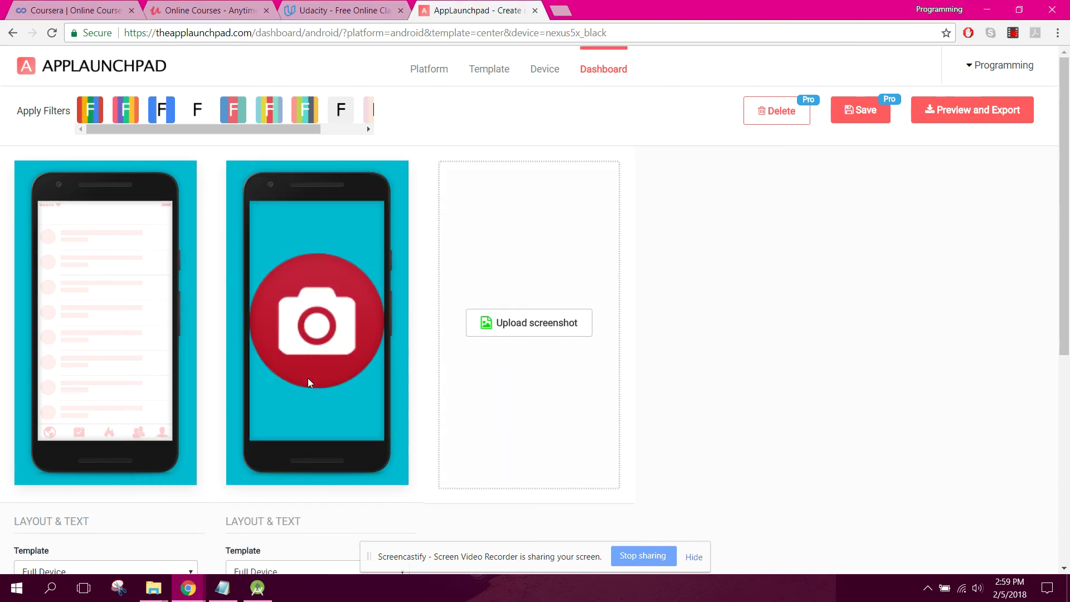
{"action": "left_click", "coordinate": [533, 323]}
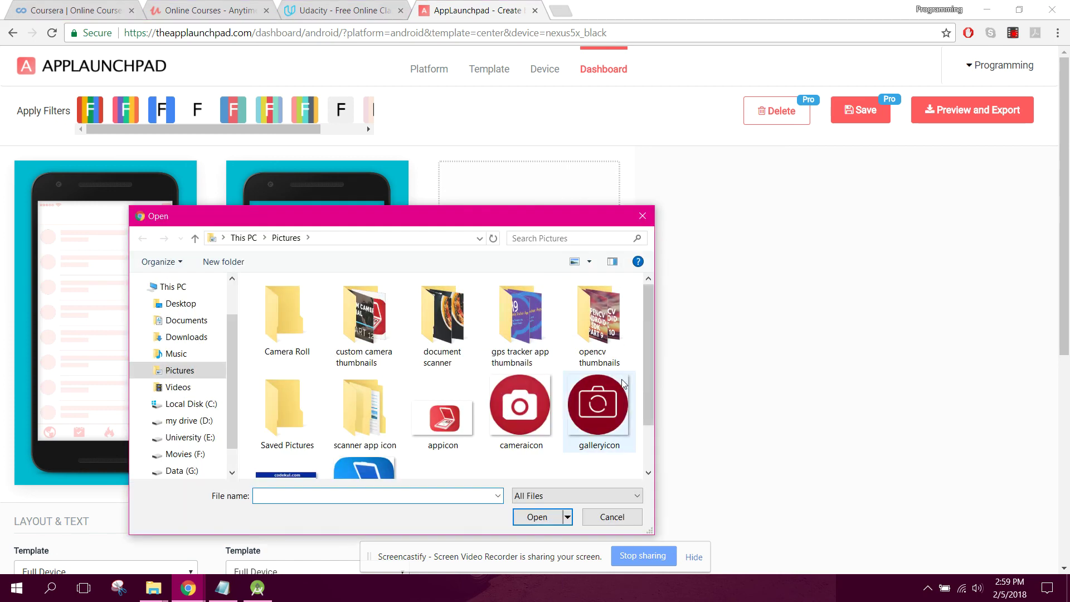
{"action": "left_click", "coordinate": [617, 417]}
{"action": "double_click", "coordinate": [617, 417]}
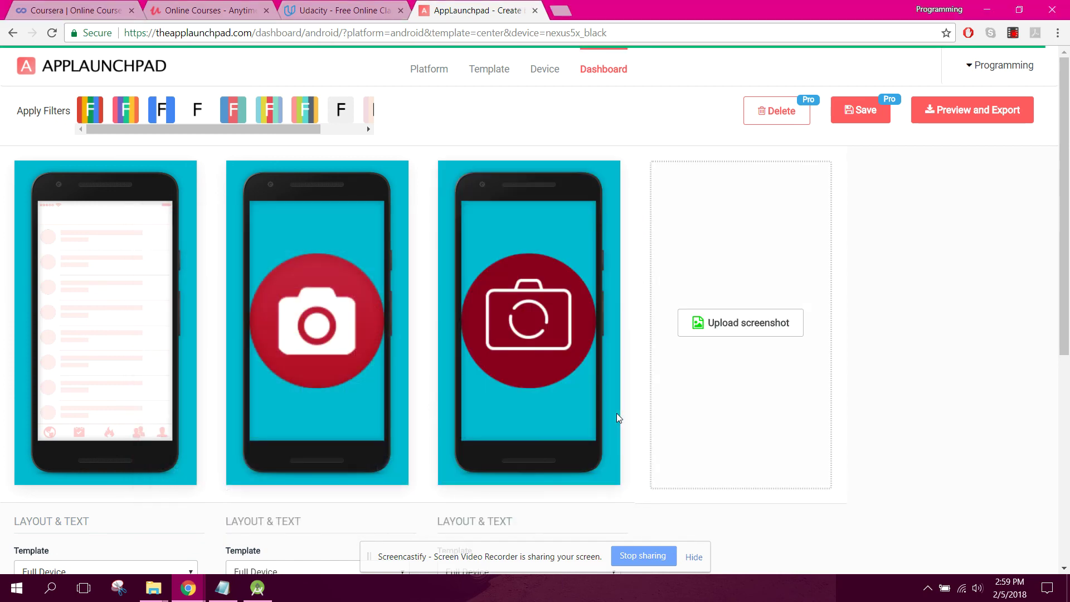
{"action": "scroll", "coordinate": [1068, 184], "scroll_direction": "down", "scroll_amount": 1}
{"action": "scroll", "coordinate": [1068, 184], "scroll_direction": "up", "scroll_amount": 1}
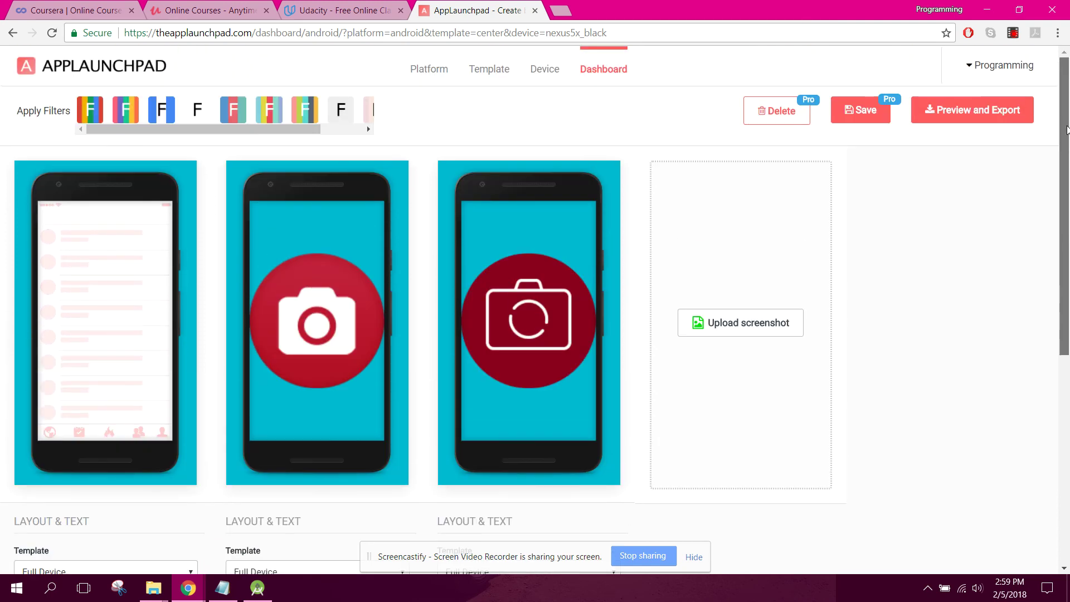
Open AppLaunchpad's Preview & Export dialog listing three Android Phone (1242 x 2208) screenshots for download
{"action": "left_click", "coordinate": [963, 109]}
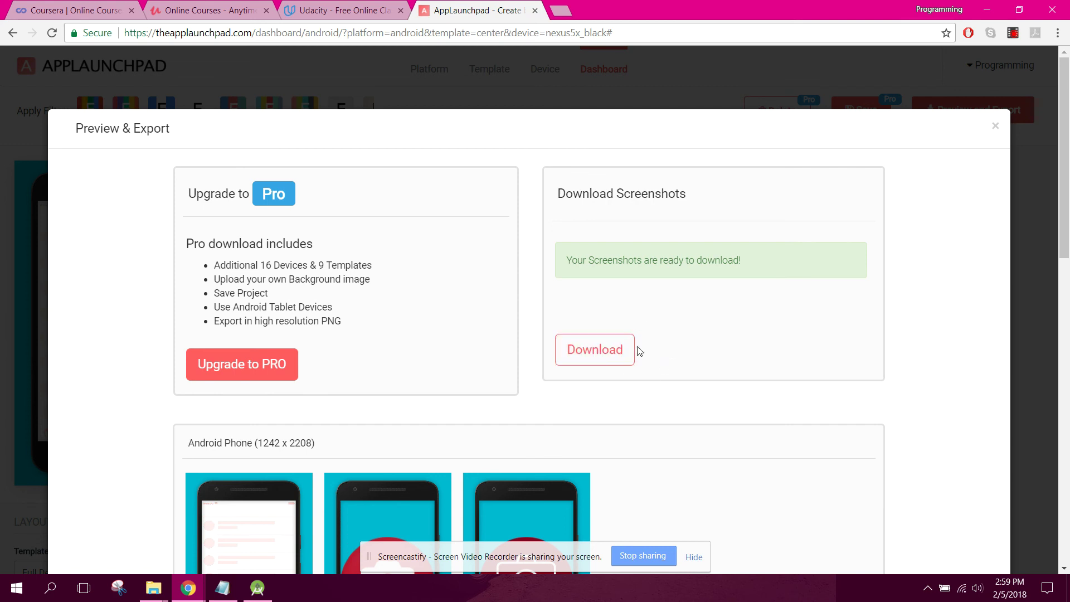
{"action": "left_click", "coordinate": [482, 38]}
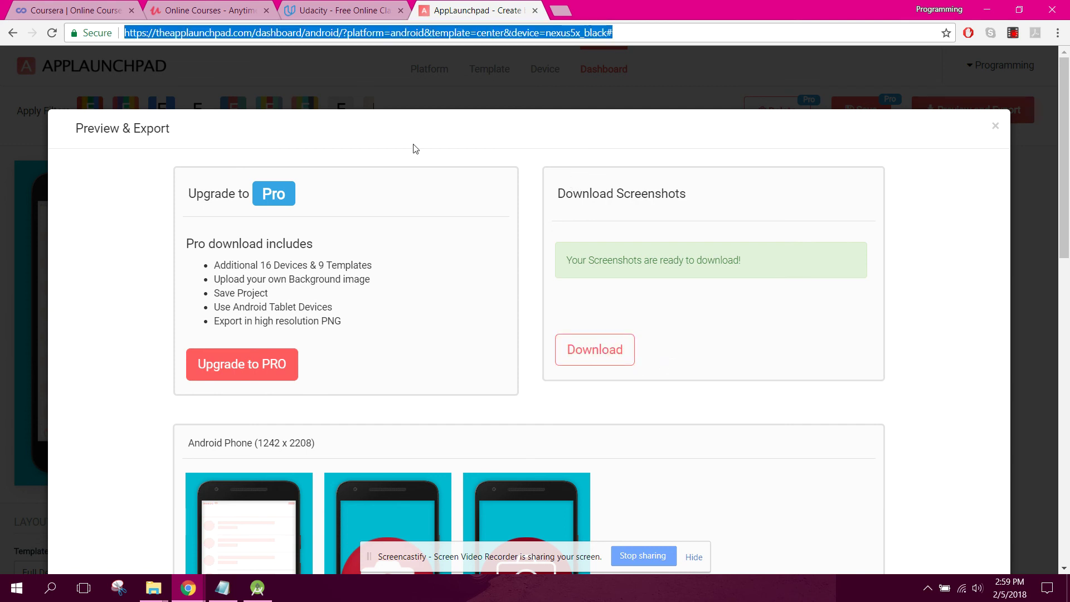
{"action": "mouse_move", "coordinate": [257, 591]}
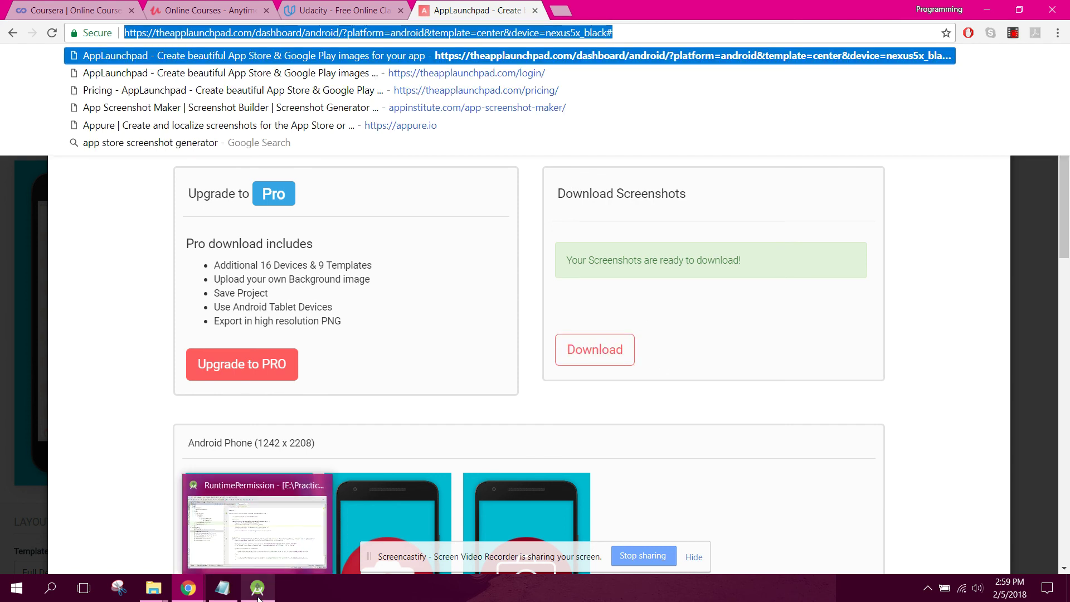